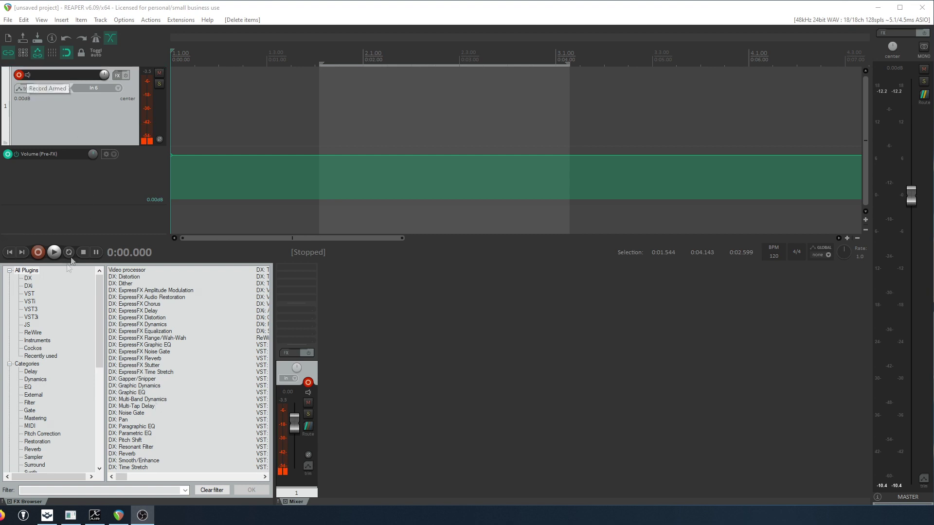
Record a short spoken take on track 1 and zoom out so the whole item shows.
{"action": "left_click", "coordinate": [38, 252]}
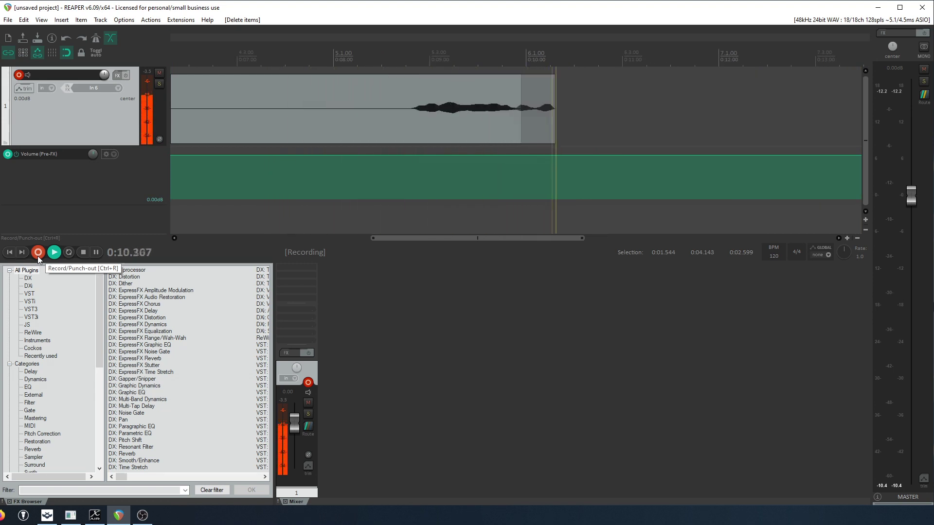
{"action": "left_click", "coordinate": [83, 254]}
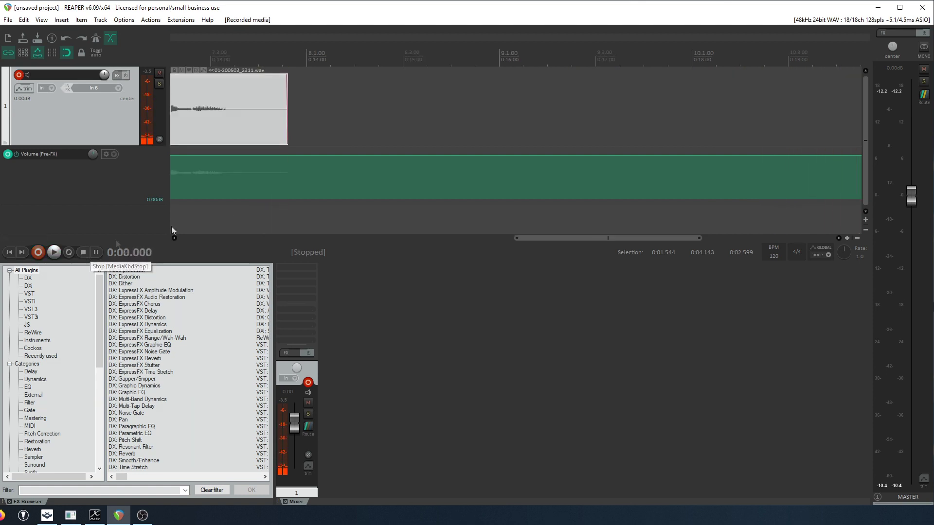
{"action": "left_click_drag", "start_coordinate": [547, 240], "coordinate": [381, 231]}
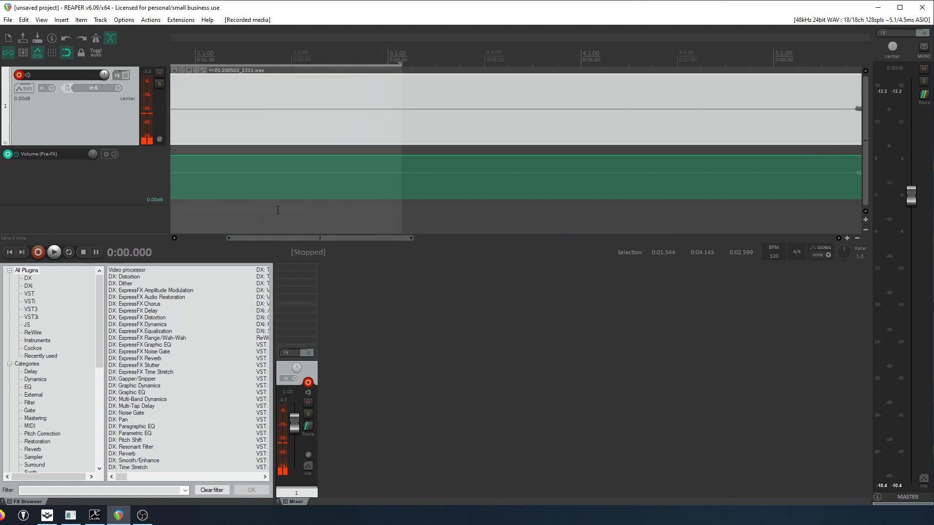
{"action": "scroll", "coordinate": [333, 173], "scroll_direction": "down", "scroll_amount": 5}
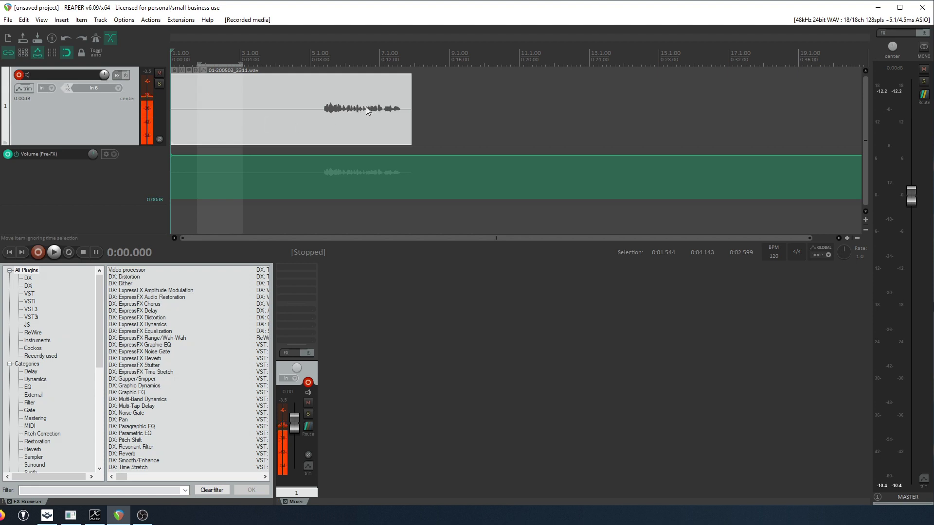
{"action": "left_click", "coordinate": [182, 107]}
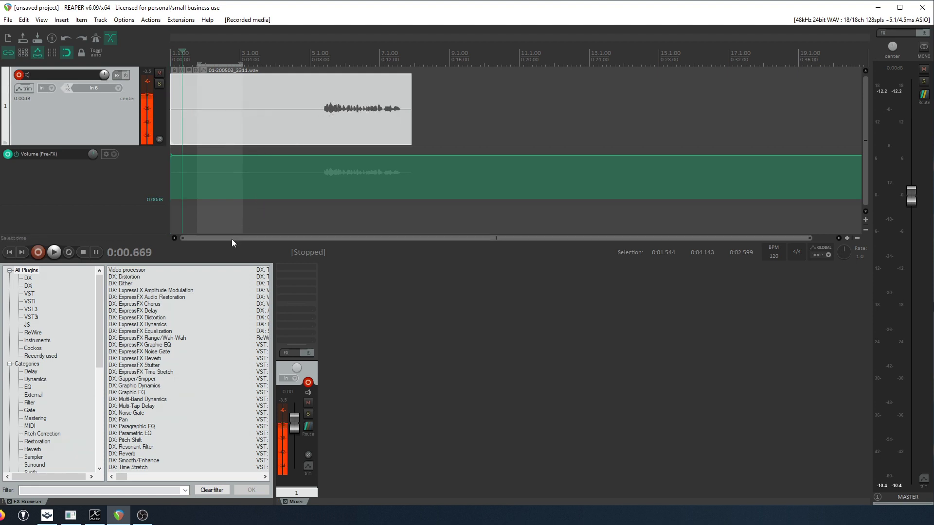
{"action": "left_click", "coordinate": [116, 76]}
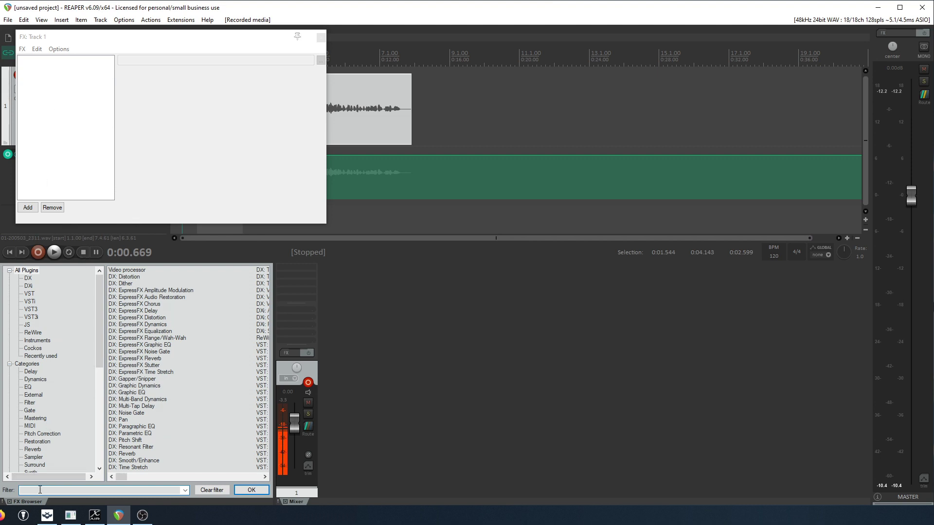
Filter the FX Browser for 'reaf' and add ReaFir to track 1's chain.
{"action": "type", "text": "reafir"}
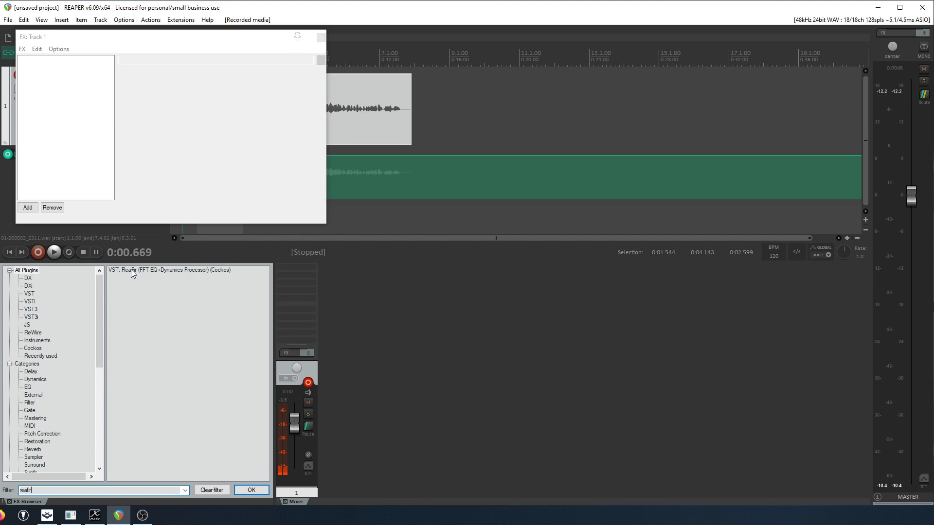
{"action": "left_click_drag", "start_coordinate": [130, 270], "coordinate": [168, 153]}
{"action": "left_click_drag", "start_coordinate": [103, 93], "coordinate": [104, 95]}
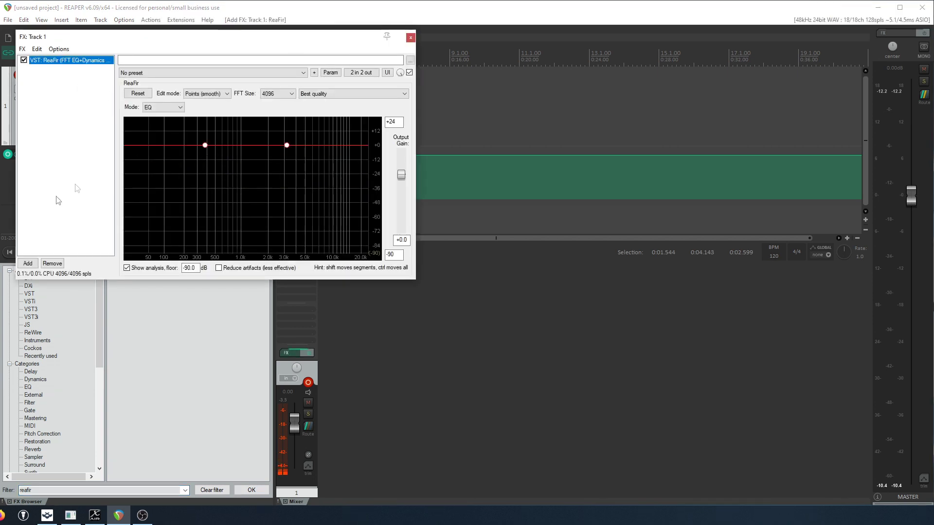
Set ReaFir to Subtract mode, Precise edit mode and FFT size 1024.
{"action": "left_click", "coordinate": [160, 108]}
{"action": "left_click", "coordinate": [160, 125]}
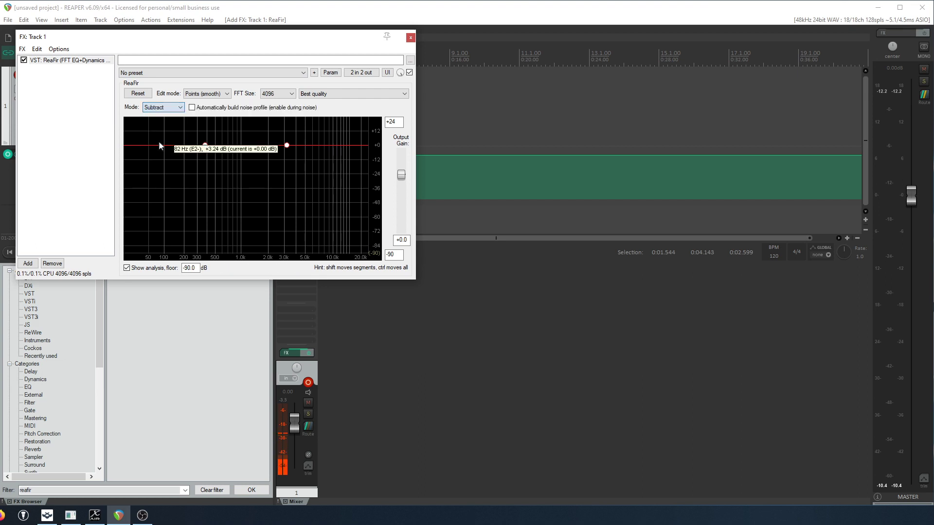
{"action": "left_click", "coordinate": [206, 93]}
{"action": "left_click", "coordinate": [197, 111]}
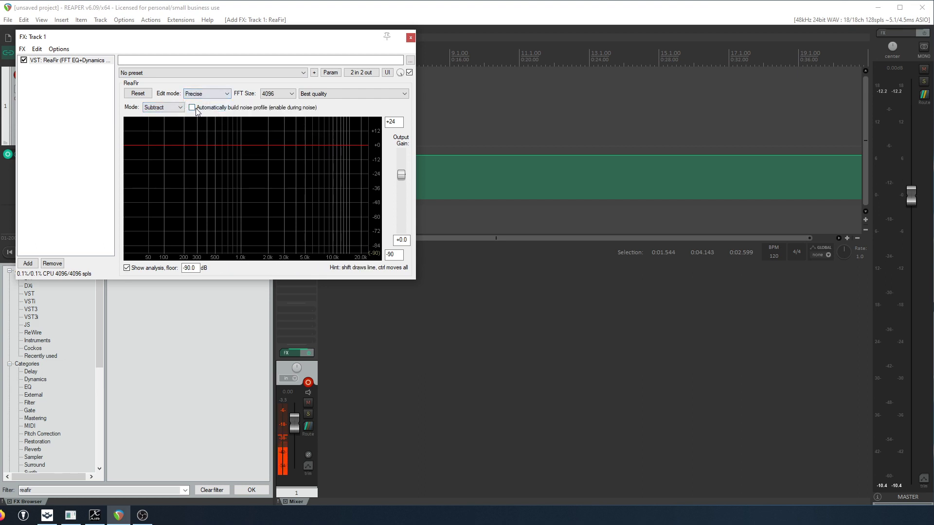
{"action": "left_click", "coordinate": [277, 93]}
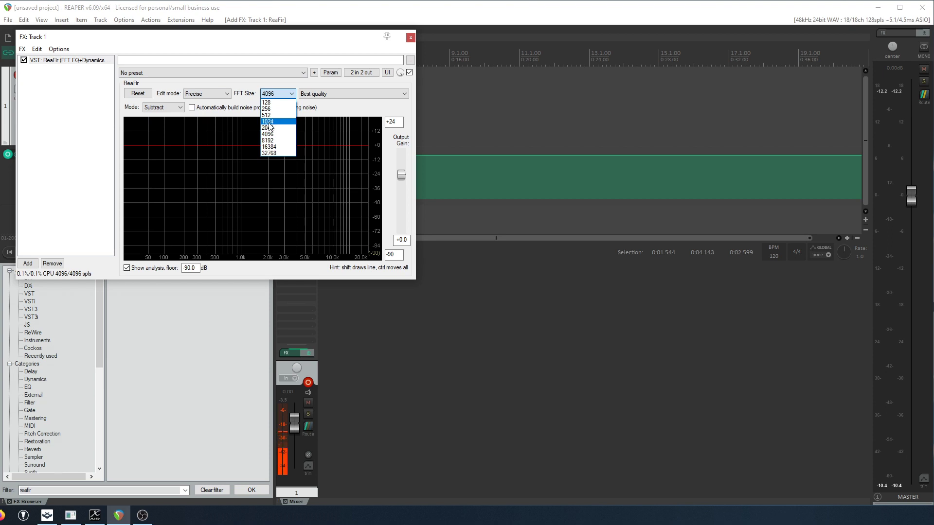
{"action": "left_click", "coordinate": [269, 122]}
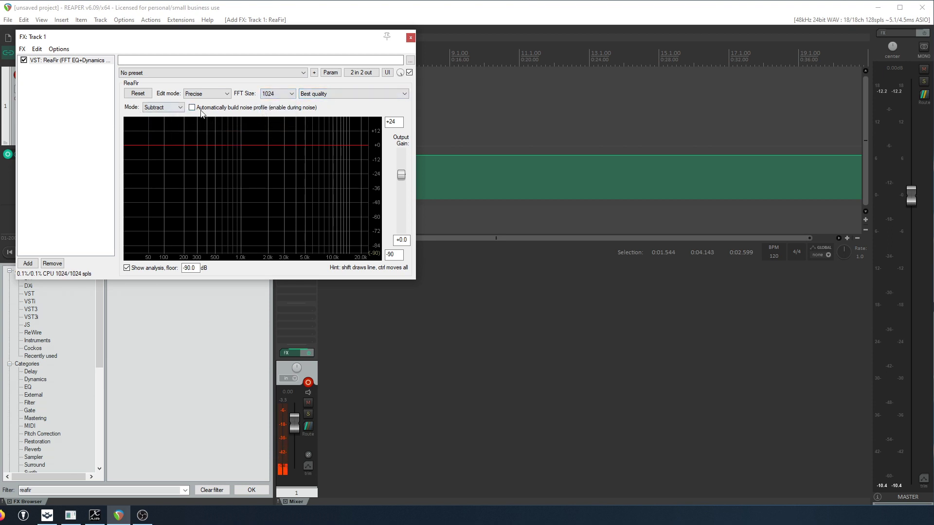
{"action": "left_click_drag", "start_coordinate": [205, 35], "coordinate": [682, 198]}
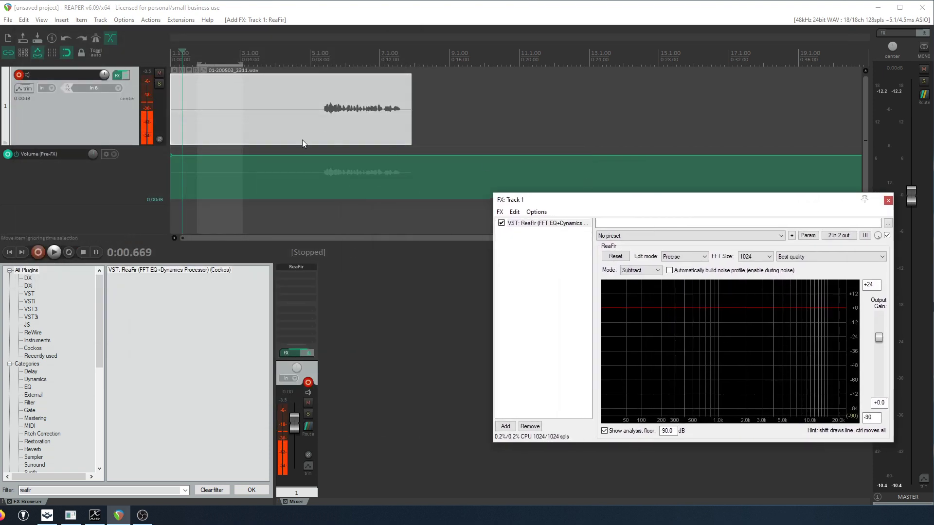
Mark a time range over the take's noise-only opening and reposition the ReaFir window.
{"action": "left_click", "coordinate": [305, 149]}
{"action": "left_click", "coordinate": [278, 109]}
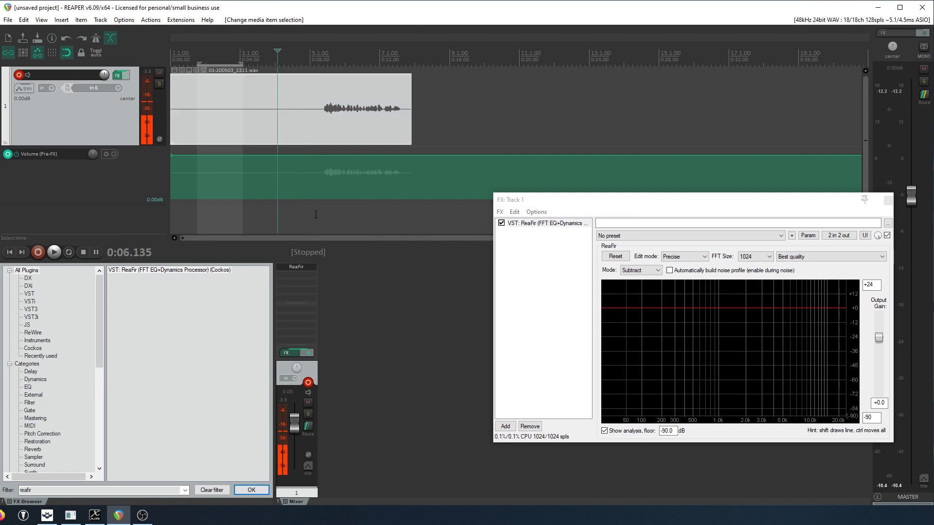
{"action": "left_click_drag", "start_coordinate": [316, 214], "coordinate": [171, 215]}
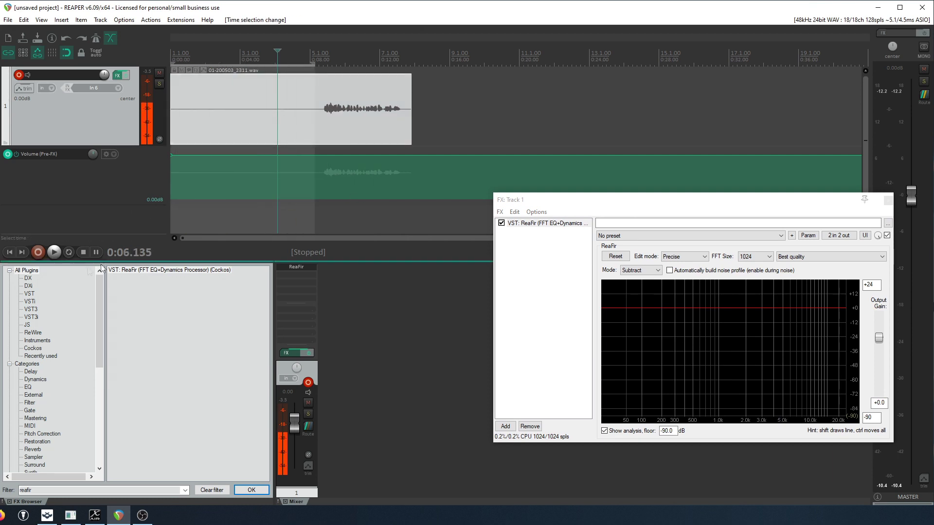
{"action": "left_click_drag", "start_coordinate": [209, 131], "coordinate": [210, 131]}
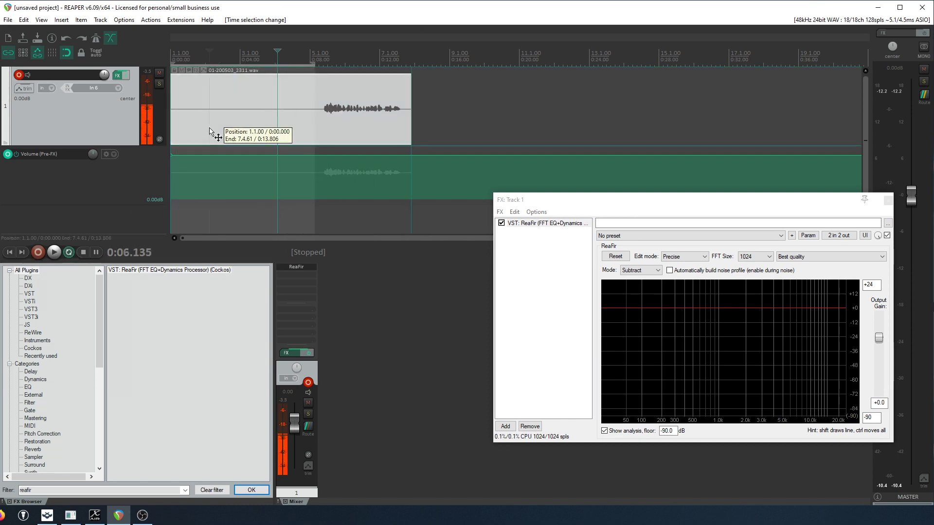
{"action": "left_click", "coordinate": [181, 150]}
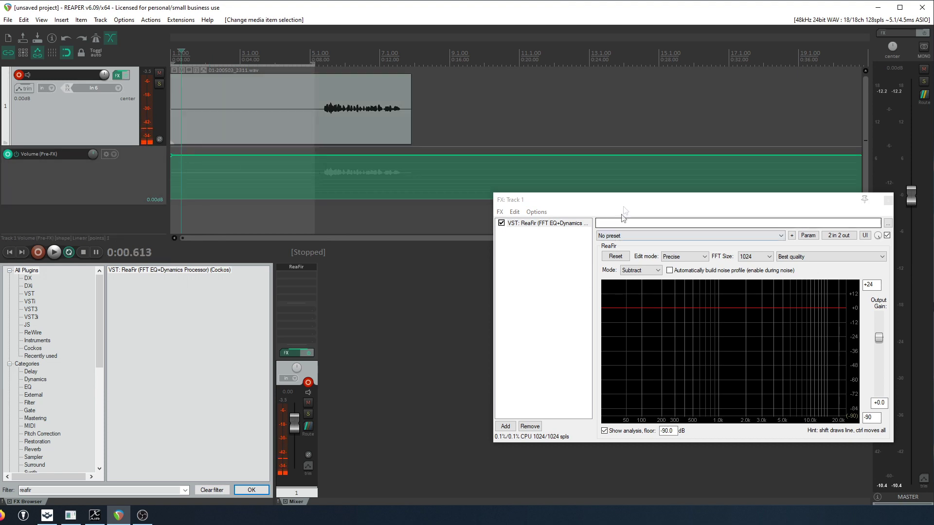
{"action": "left_click_drag", "start_coordinate": [624, 208], "coordinate": [327, 157]}
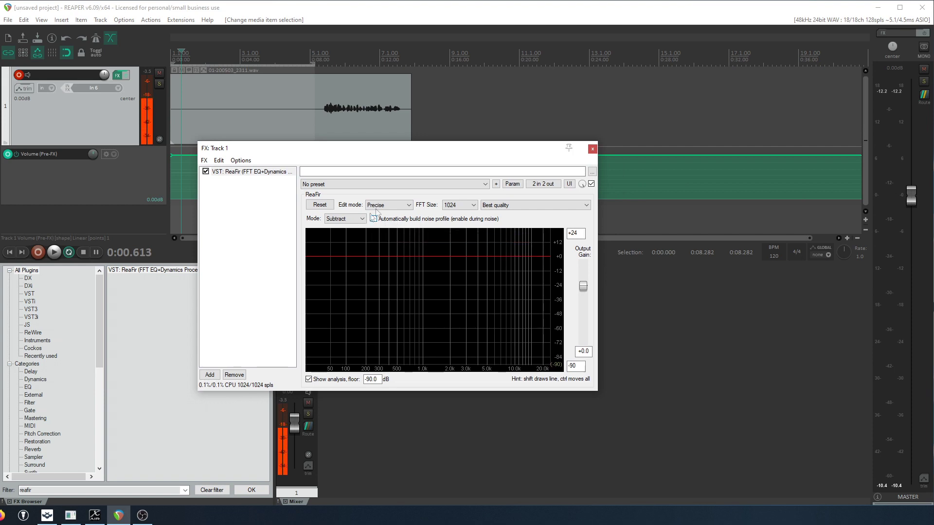
{"action": "left_click_drag", "start_coordinate": [355, 148], "coordinate": [457, 185]}
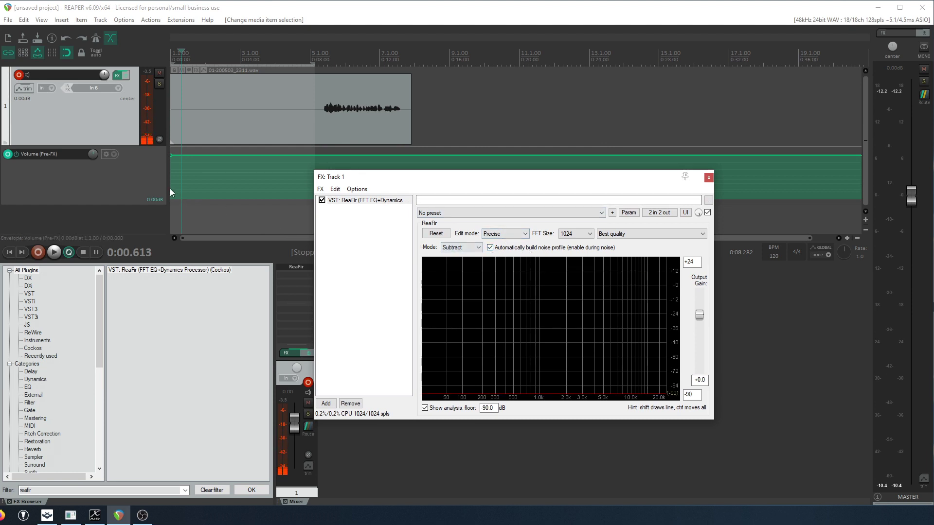
Play the noise-only start so ReaFir captures its noise profile.
{"action": "key", "text": "space"}
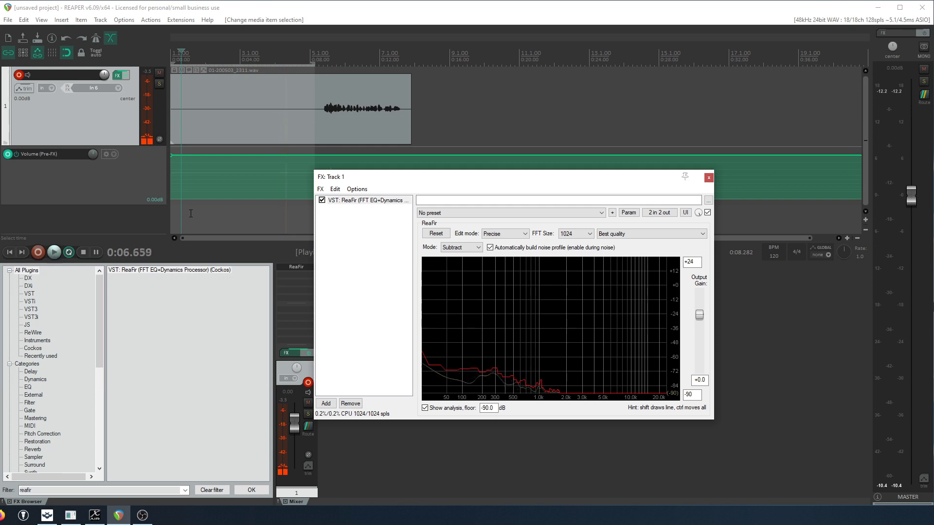
{"action": "key", "text": "space"}
{"action": "left_click_drag", "start_coordinate": [517, 139], "coordinate": [466, 146]}
Select roughly 0:08 to 0:12 of the speech and play it through ReaFir's subtraction.
{"action": "left_click_drag", "start_coordinate": [548, 177], "coordinate": [384, 145]}
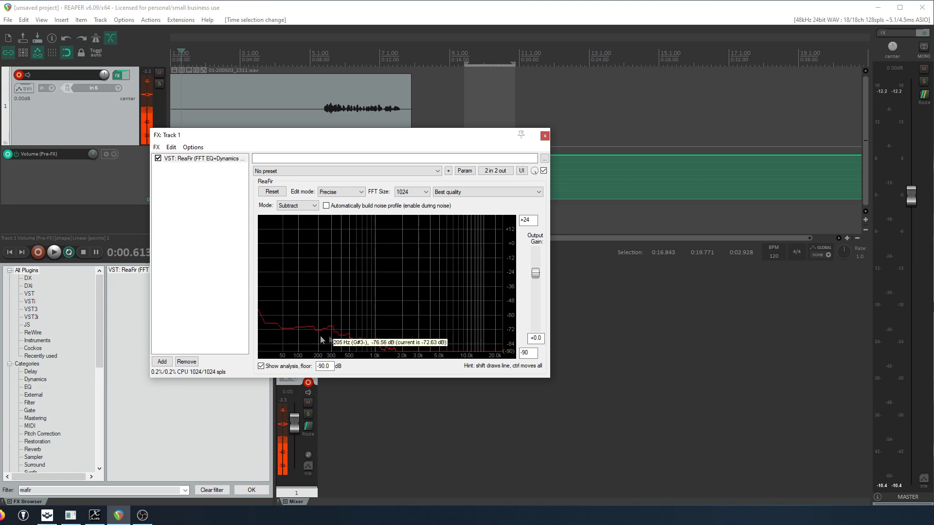
{"action": "left_click_drag", "start_coordinate": [344, 144], "coordinate": [590, 223]}
{"action": "left_click", "coordinate": [315, 214]}
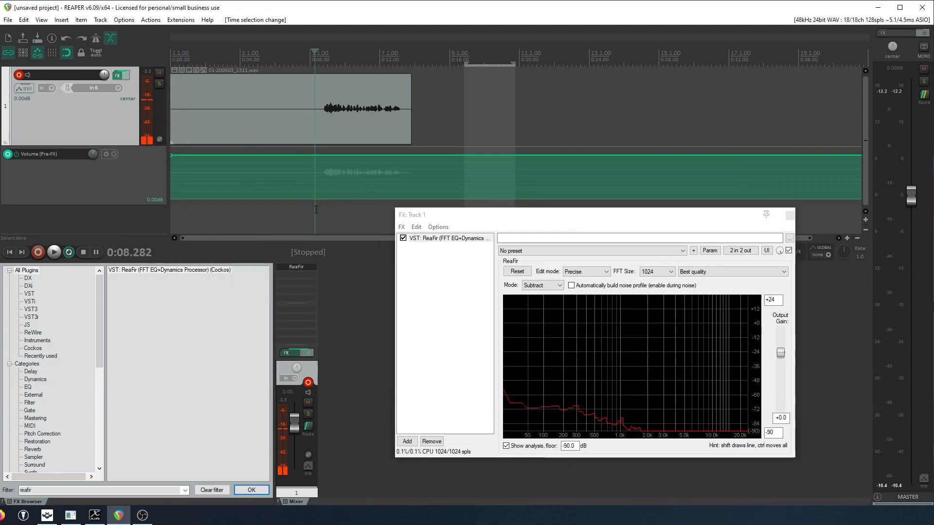
{"action": "left_click_drag", "start_coordinate": [315, 210], "coordinate": [395, 209]}
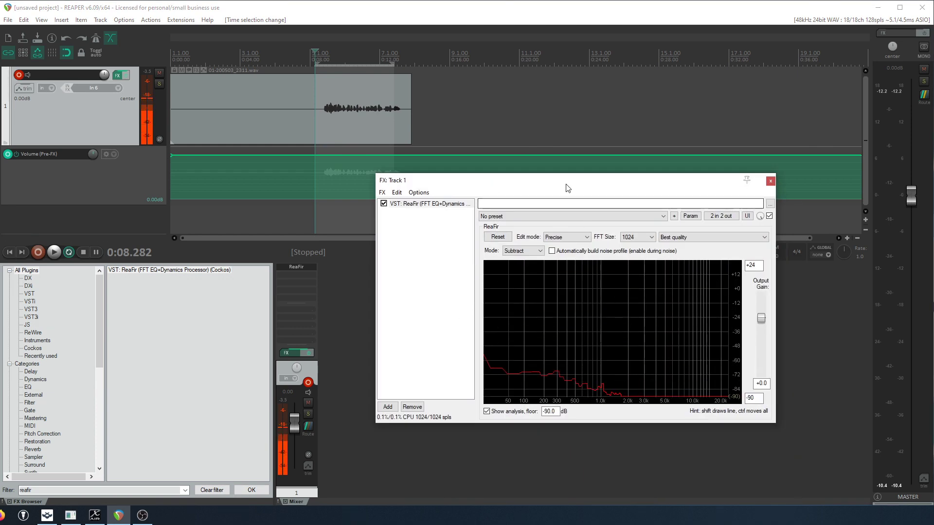
{"action": "left_click_drag", "start_coordinate": [567, 188], "coordinate": [563, 159]}
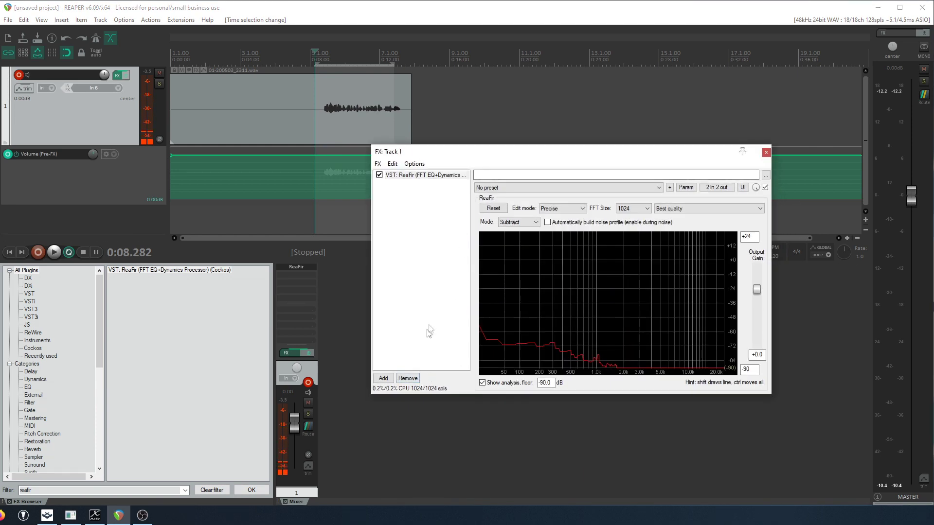
{"action": "key", "text": "space"}
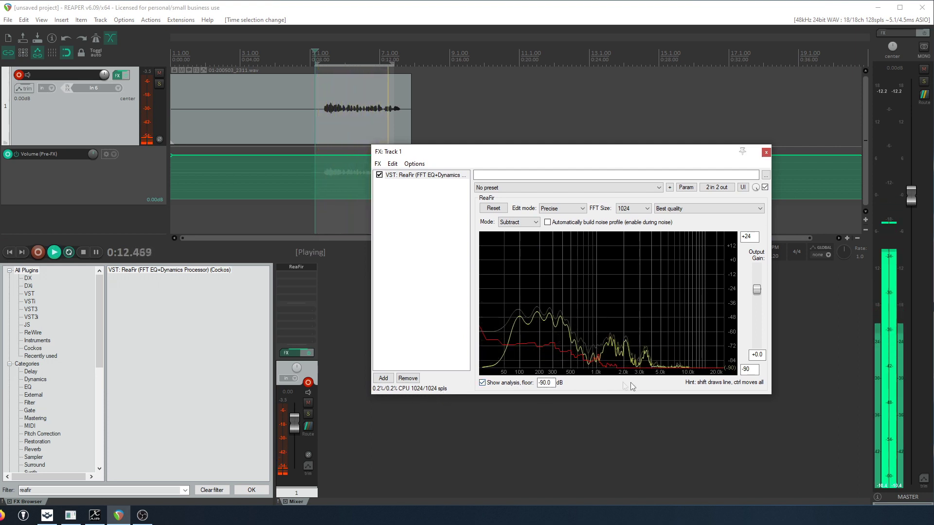
{"action": "key", "text": "space"}
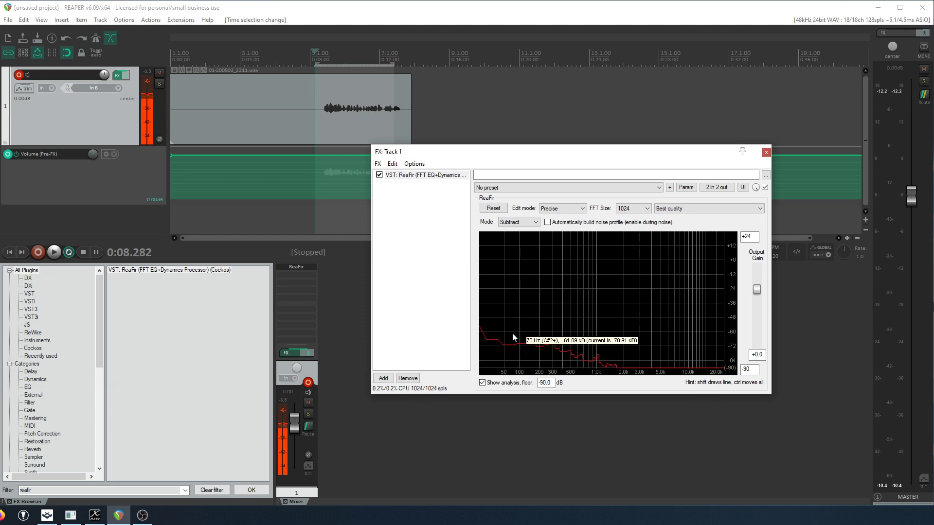
While playing the speech, redraw the noise curve to about -70 dB below 1 kHz.
{"action": "left_click", "coordinate": [319, 215]}
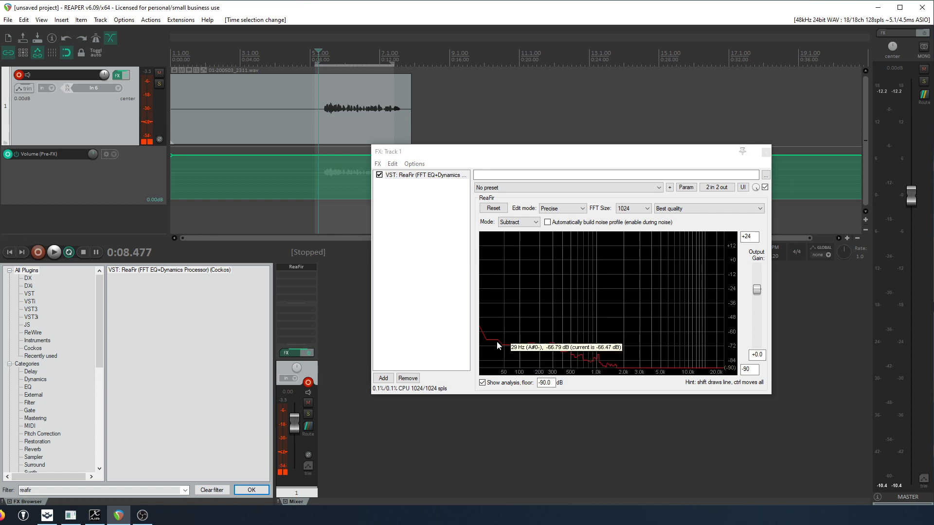
{"action": "key", "text": "space"}
{"action": "left_click_drag", "start_coordinate": [521, 347], "coordinate": [527, 309]}
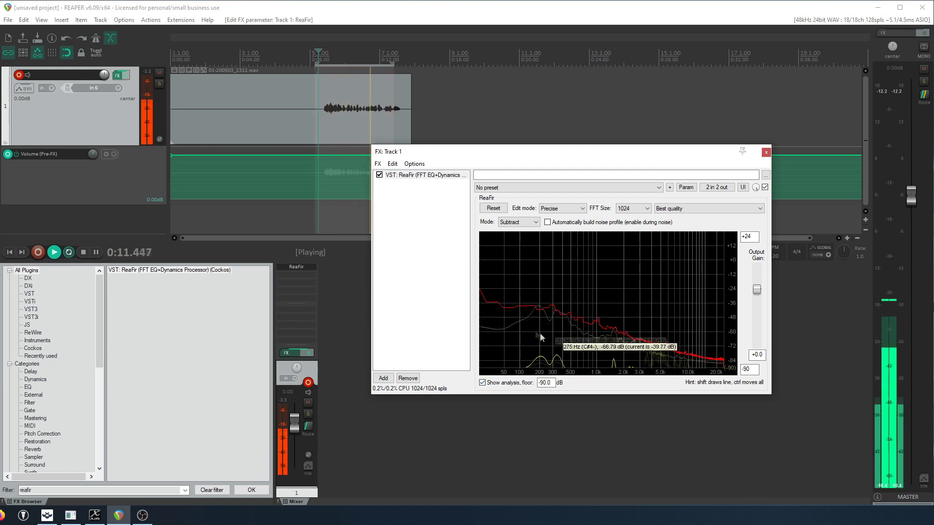
{"action": "left_click_drag", "start_coordinate": [518, 312], "coordinate": [518, 363]}
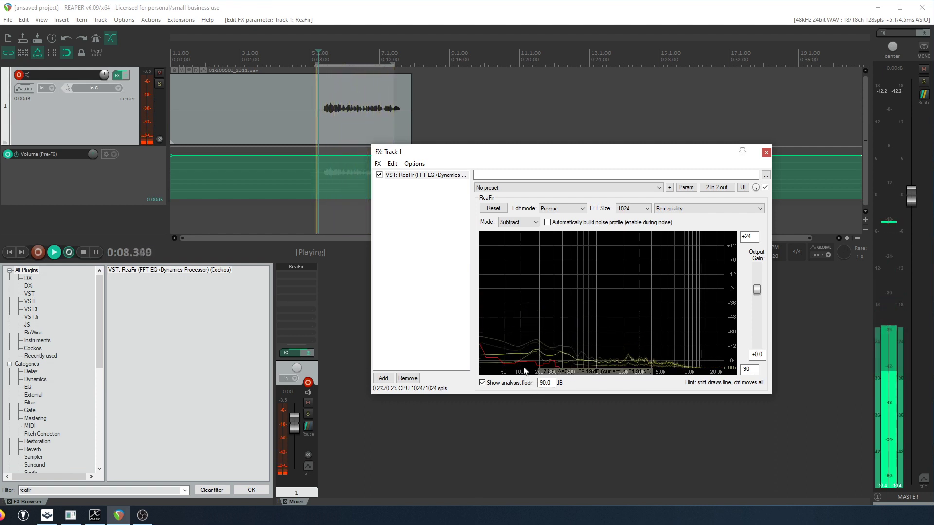
{"action": "key", "text": "space"}
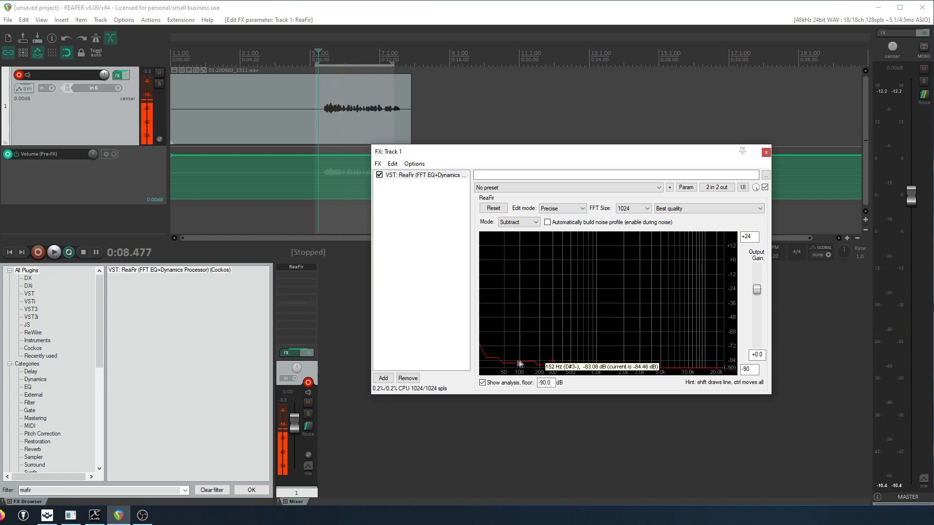
{"action": "left_click_drag", "start_coordinate": [517, 361], "coordinate": [527, 345]}
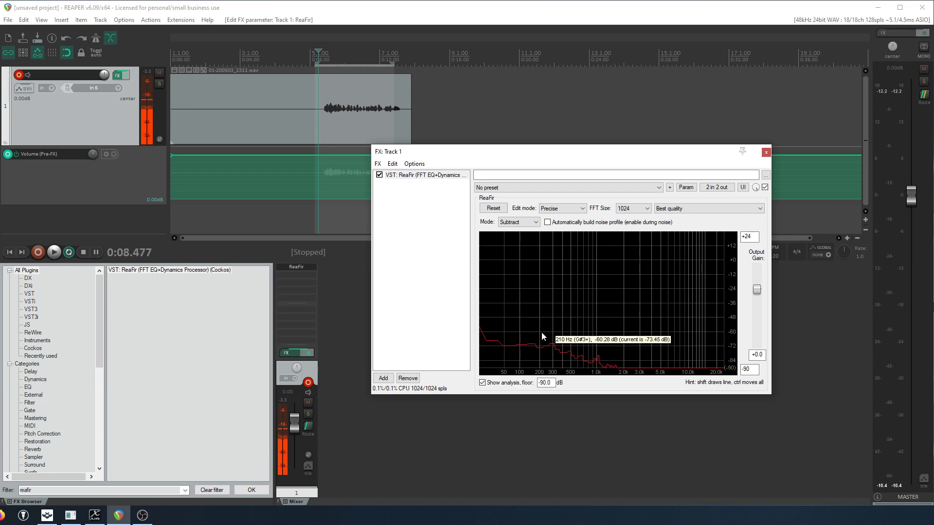
{"action": "left_click_drag", "start_coordinate": [538, 156], "coordinate": [497, 179]}
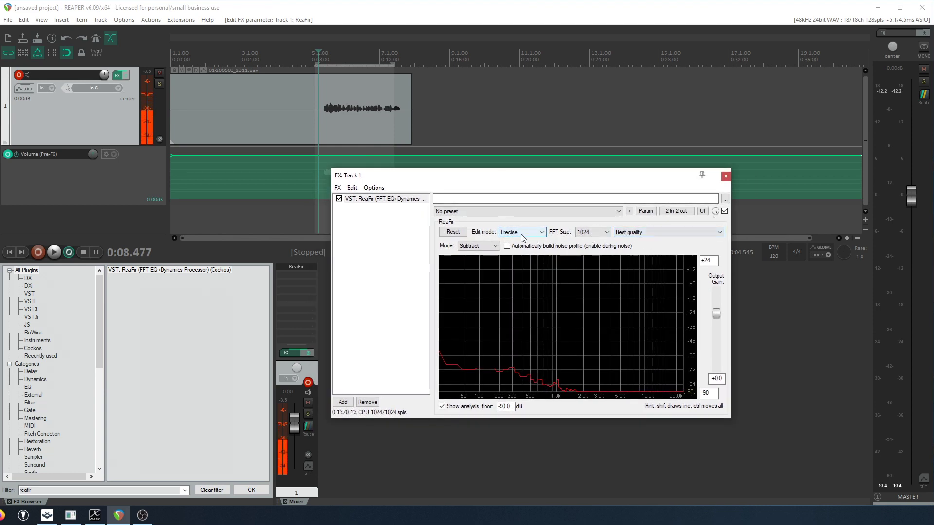
Try ReaFir wet amounts of 8%, 75% and about 45%.
{"action": "left_click", "coordinate": [716, 213]}
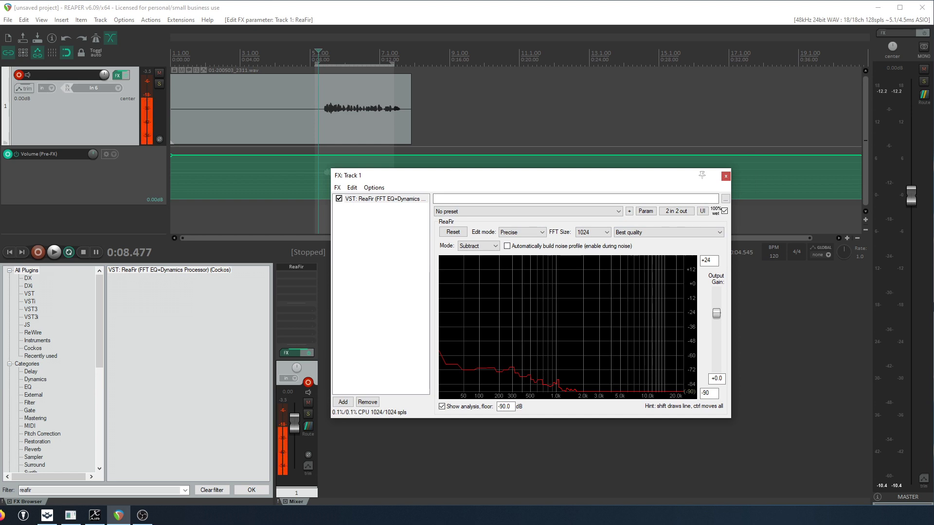
{"action": "left_click_drag", "start_coordinate": [715, 213], "coordinate": [716, 262]}
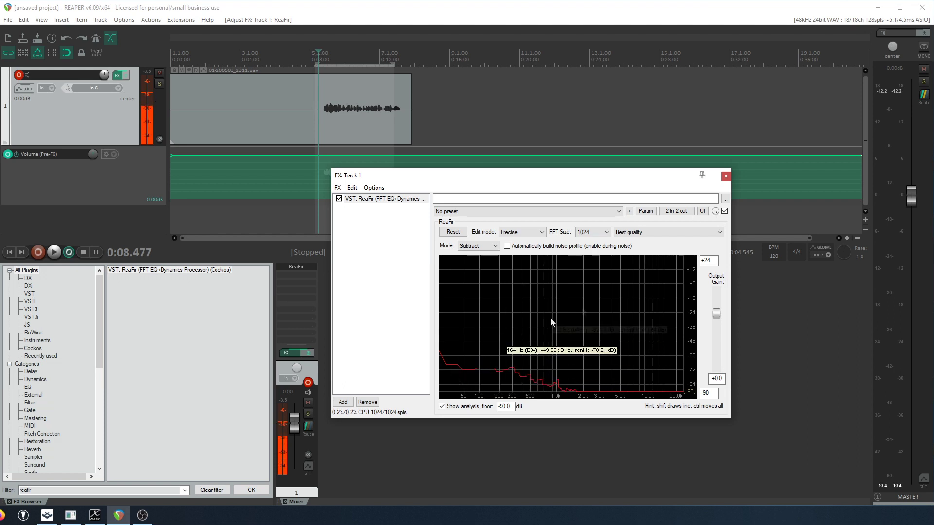
{"action": "left_click", "coordinate": [715, 212]}
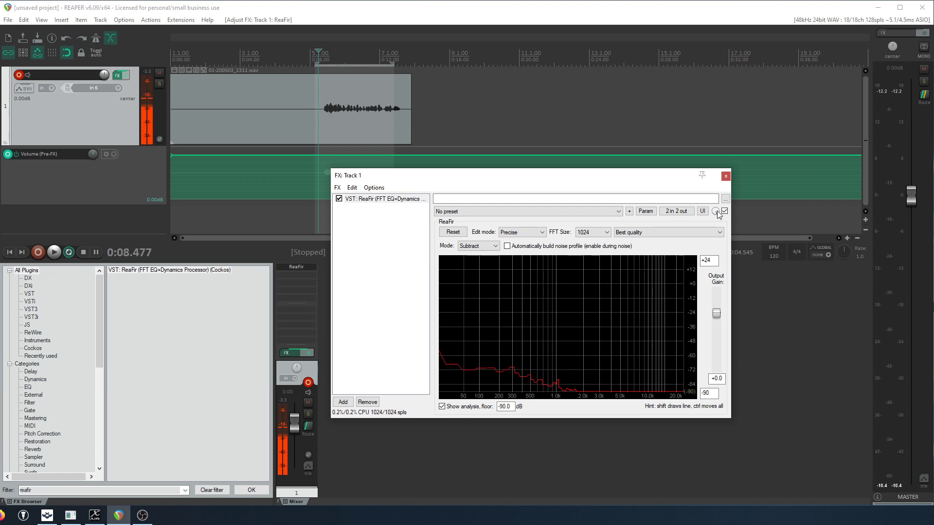
{"action": "left_click_drag", "start_coordinate": [716, 210], "coordinate": [715, 221]}
{"action": "left_click_drag", "start_coordinate": [716, 221], "coordinate": [716, 219]}
{"action": "left_click_drag", "start_coordinate": [493, 183], "coordinate": [460, 208]}
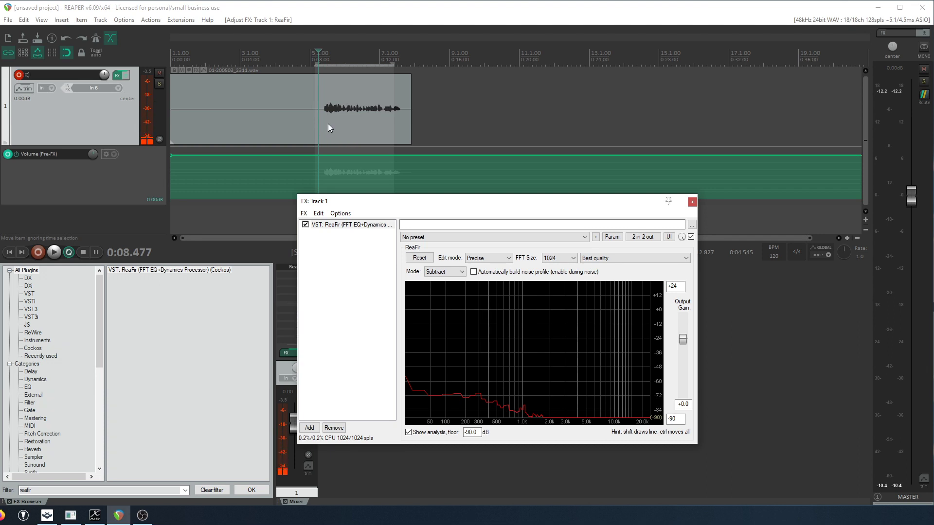
Record a second voice take on track 1 starting at 0:15.365.
{"action": "left_click", "coordinate": [438, 131]}
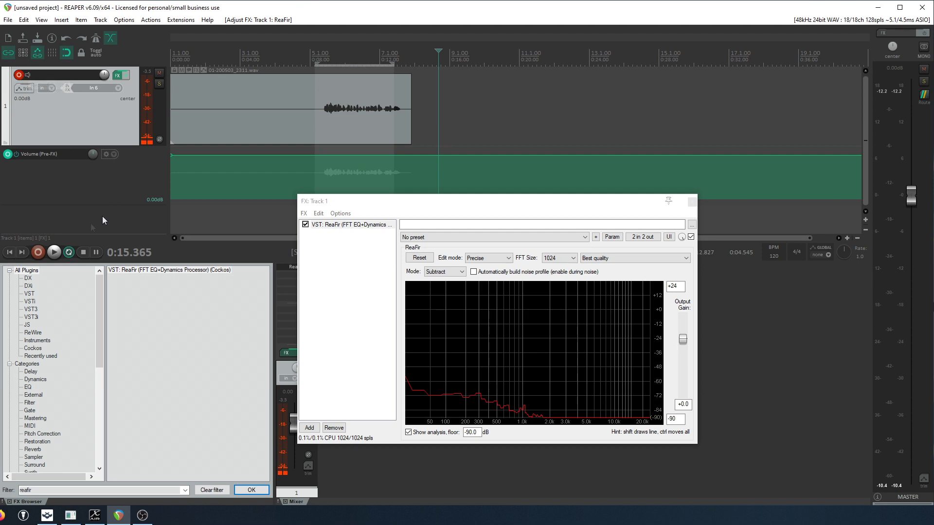
{"action": "left_click", "coordinate": [39, 253]}
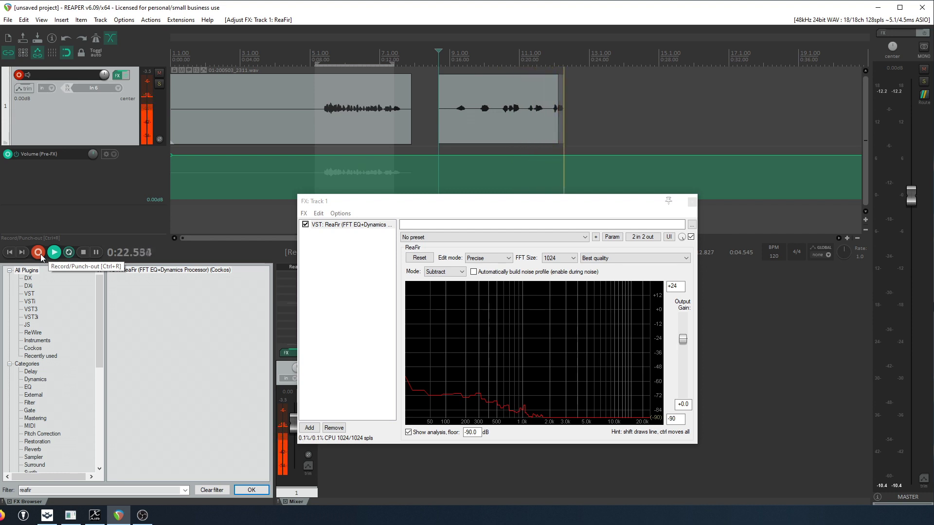
{"action": "left_click", "coordinate": [84, 252]}
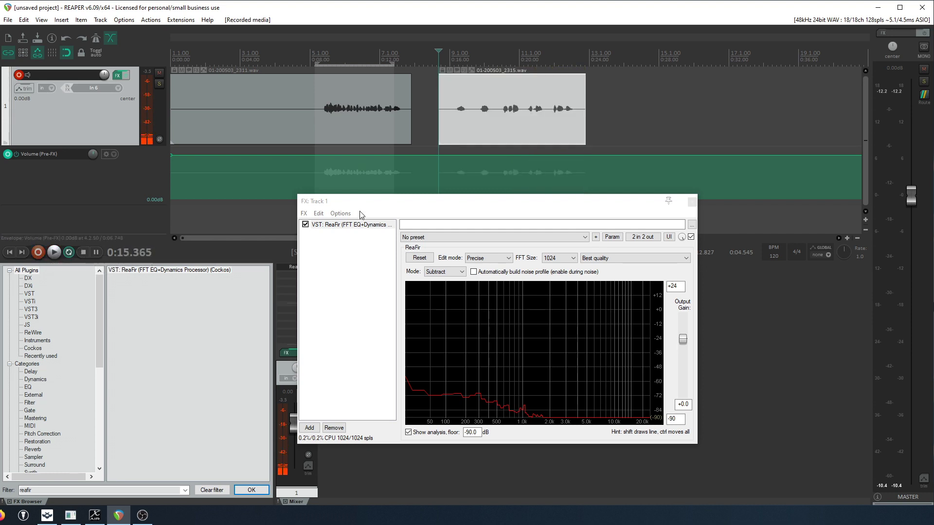
{"action": "left_click", "coordinate": [472, 123]}
Set the new take's volume to +9.86 dB in Item Properties, apply, and reselect the item.
{"action": "double_click", "coordinate": [458, 88]}
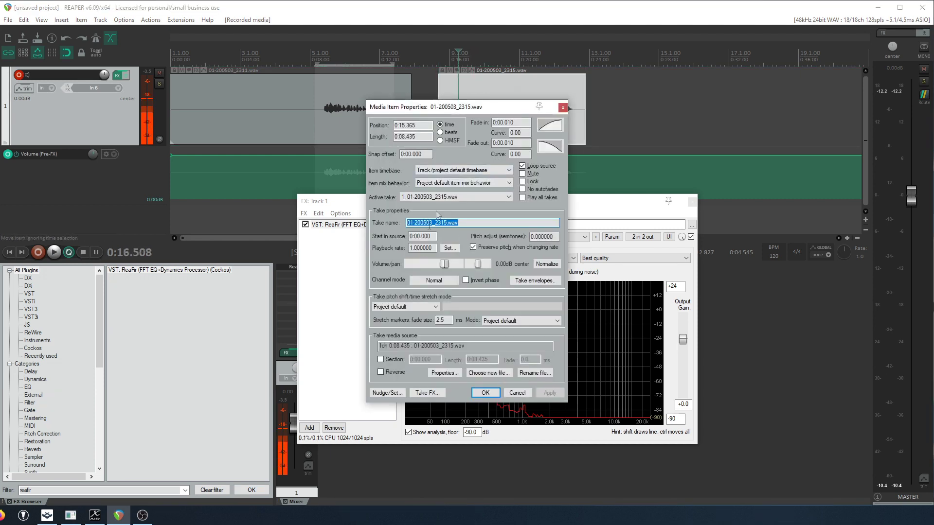
{"action": "mouse_move", "coordinate": [444, 264]}
{"action": "left_mouse_down"}
{"action": "mouse_move", "coordinate": [468, 268]}
{"action": "mouse_move", "coordinate": [457, 268]}
{"action": "left_mouse_up"}
{"action": "left_click_drag", "start_coordinate": [555, 106], "coordinate": [335, 85]}
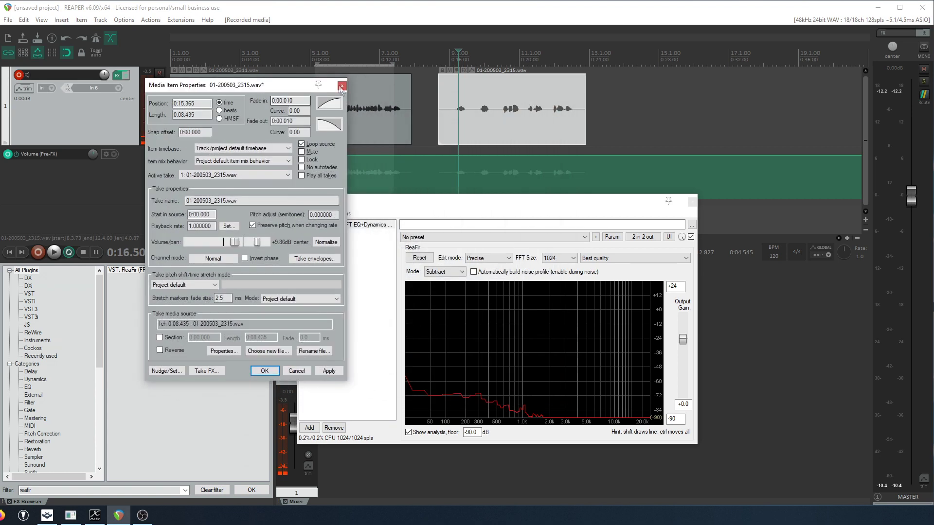
{"action": "left_click", "coordinate": [329, 371]}
{"action": "left_click", "coordinate": [265, 371]}
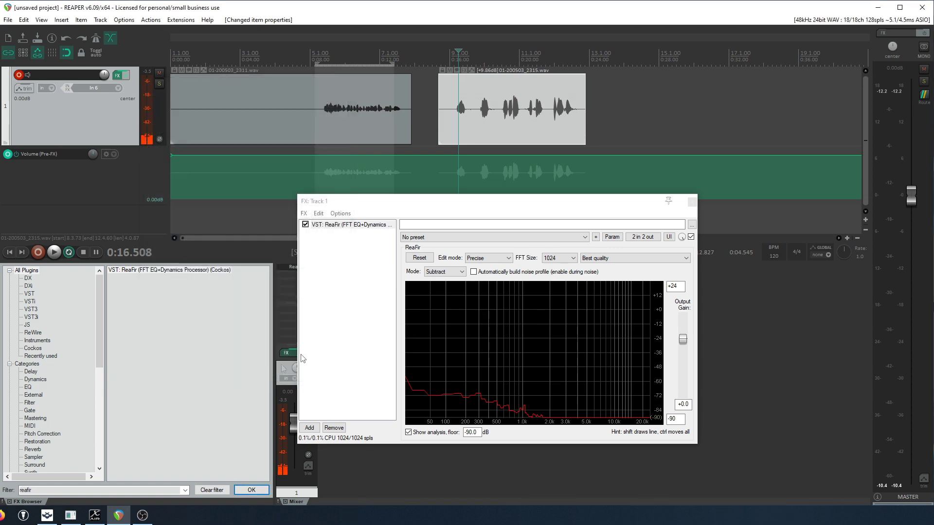
{"action": "scroll", "coordinate": [459, 146], "scroll_direction": "up", "scroll_amount": 2}
{"action": "left_click", "coordinate": [622, 152]}
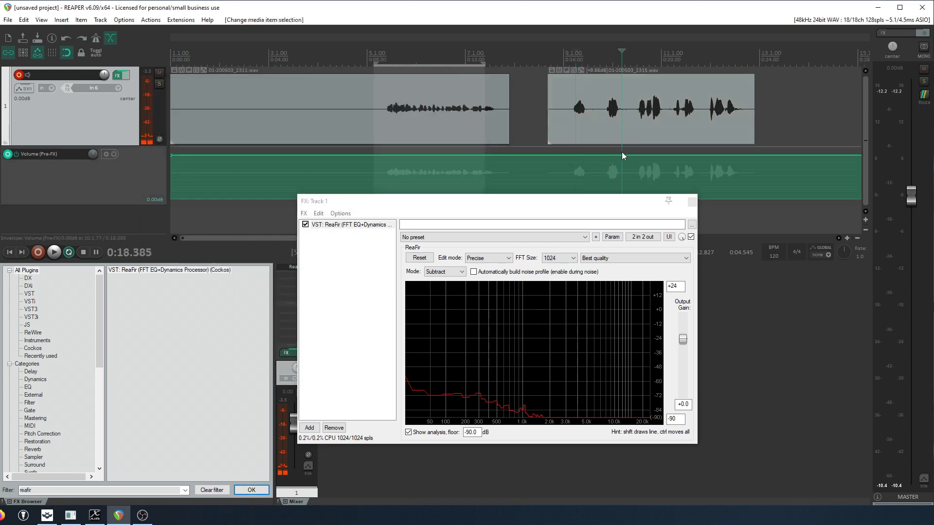
{"action": "scroll", "coordinate": [623, 152], "scroll_direction": "up", "scroll_amount": 2}
{"action": "left_click", "coordinate": [408, 110]}
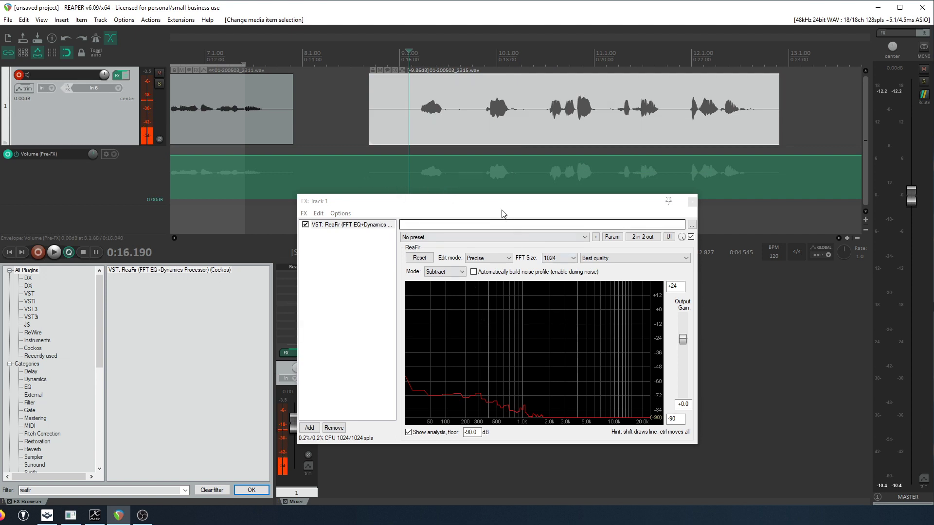
{"action": "left_click_drag", "start_coordinate": [499, 201], "coordinate": [398, 212]}
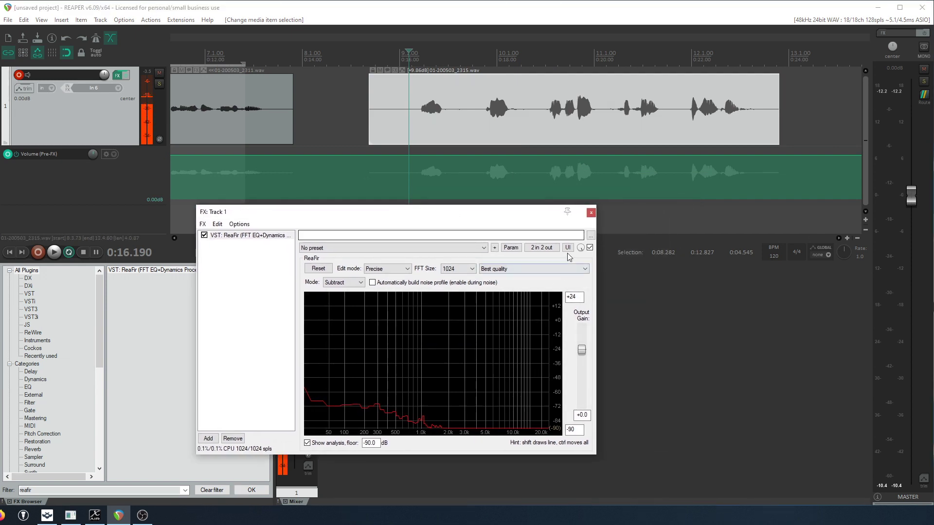
Adjust ReaFir's Wet control and open its parameter modulation window with modulation enabled.
{"action": "mouse_move", "coordinate": [580, 248]}
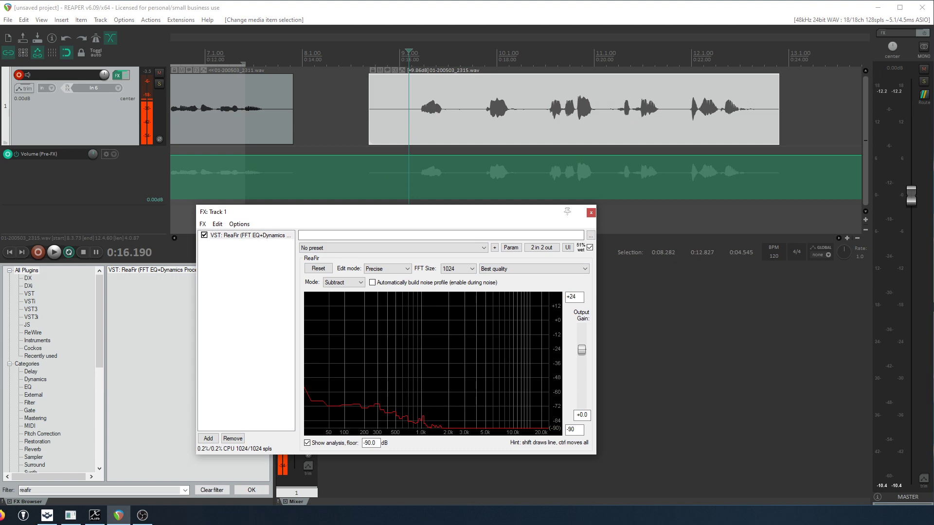
{"action": "left_click_drag", "start_coordinate": [581, 248], "coordinate": [581, 267]}
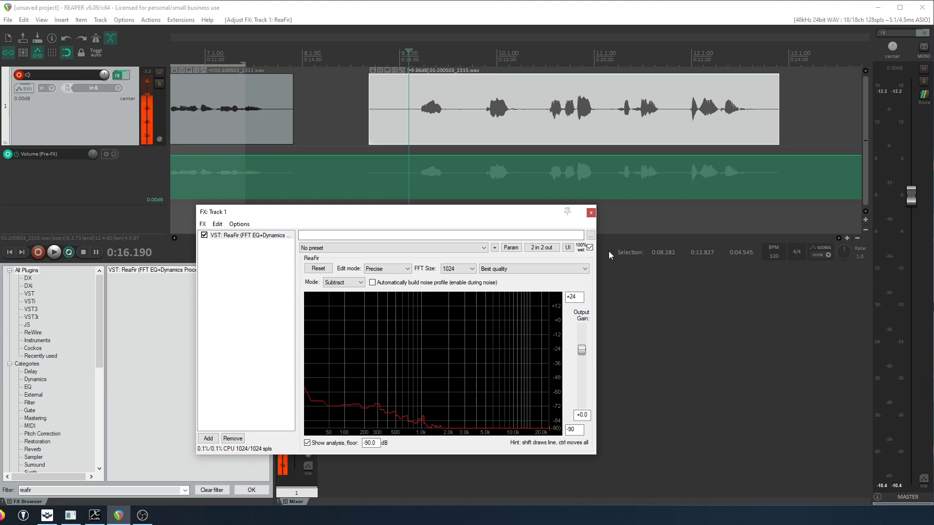
{"action": "left_click", "coordinate": [514, 248]}
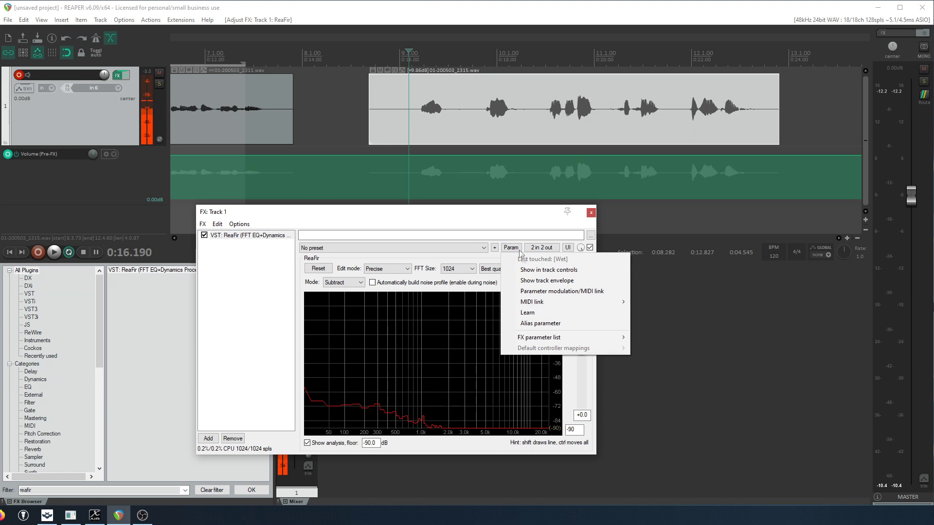
{"action": "left_click", "coordinate": [537, 292]}
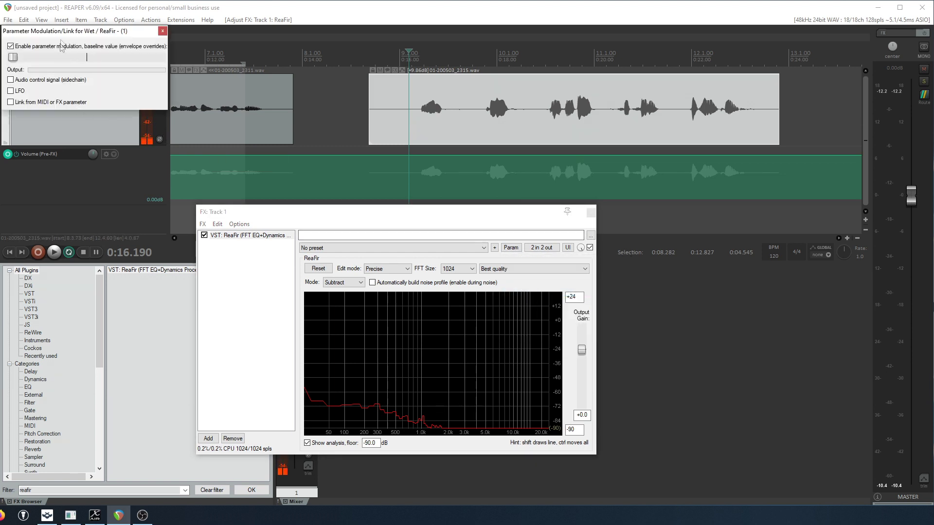
{"action": "left_click_drag", "start_coordinate": [80, 35], "coordinate": [424, 183]}
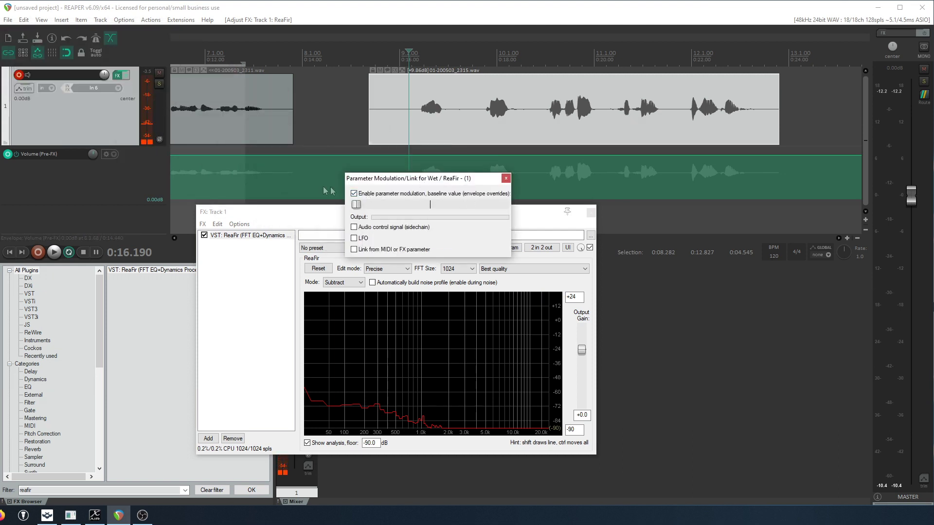
Enable the audio control signal (sidechain) for Wet, then select and play the speech clip.
{"action": "left_click", "coordinate": [355, 227]}
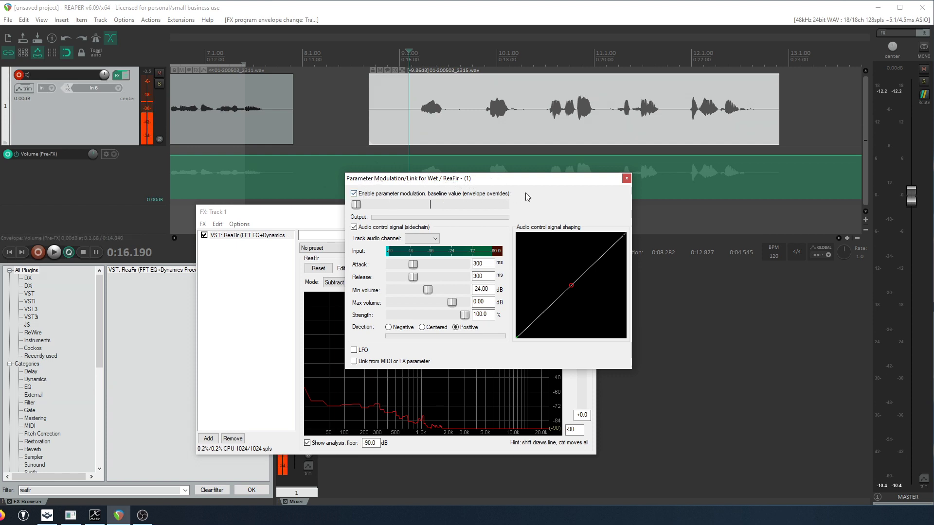
{"action": "left_click_drag", "start_coordinate": [491, 184], "coordinate": [478, 191]}
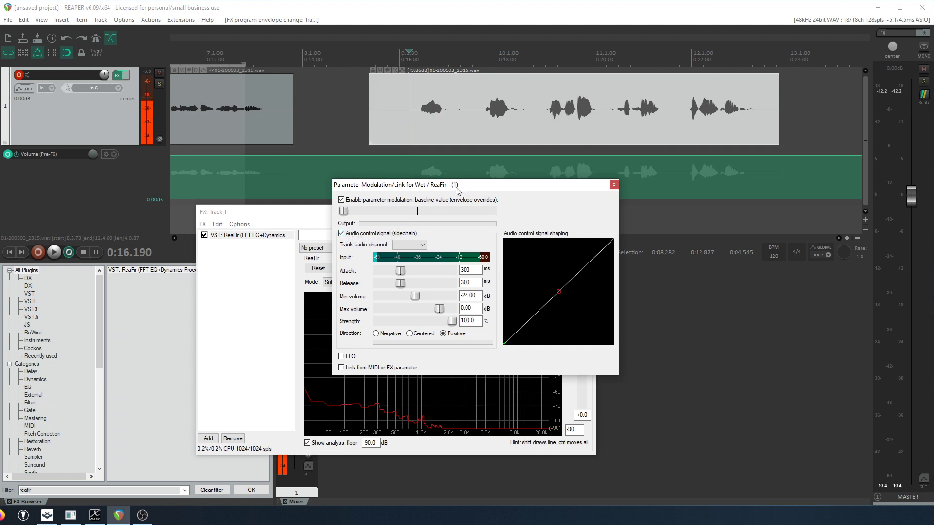
{"action": "left_click_drag", "start_coordinate": [456, 190], "coordinate": [731, 251]}
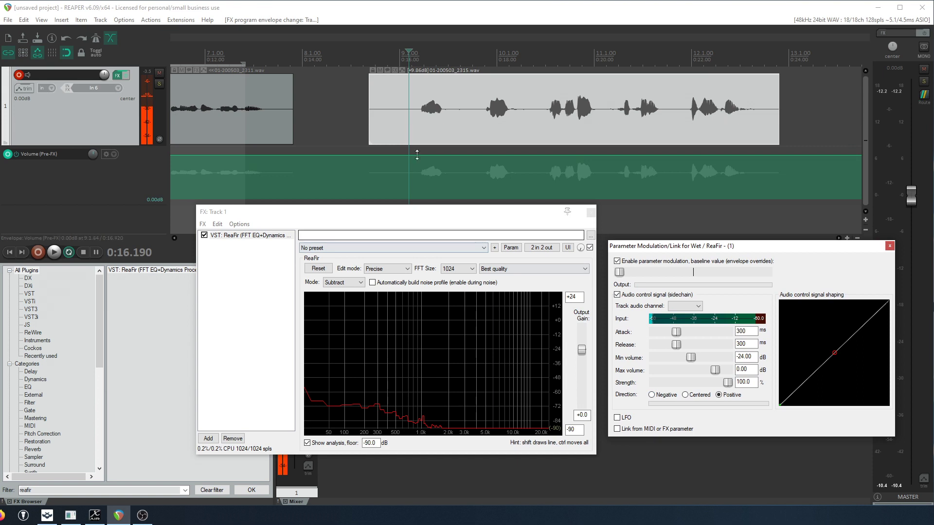
{"action": "left_click_drag", "start_coordinate": [360, 131], "coordinate": [785, 145]}
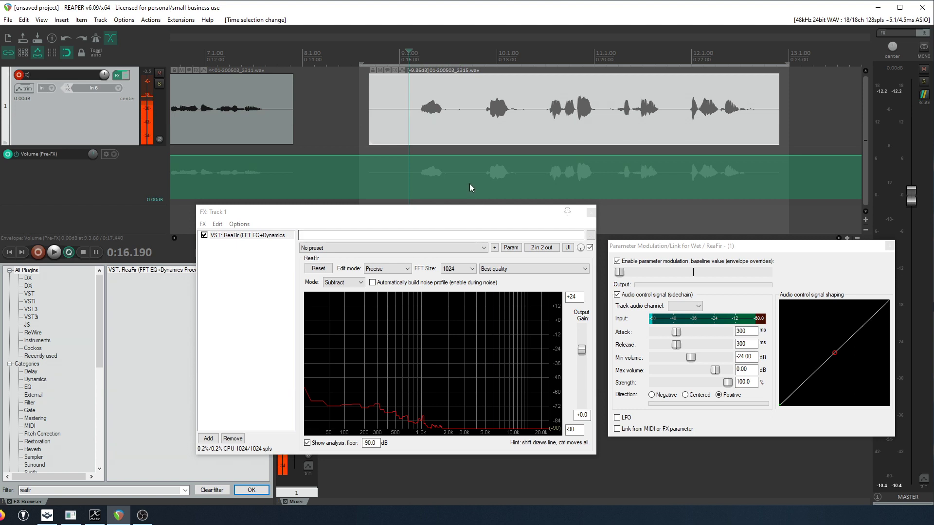
{"action": "key", "text": "space"}
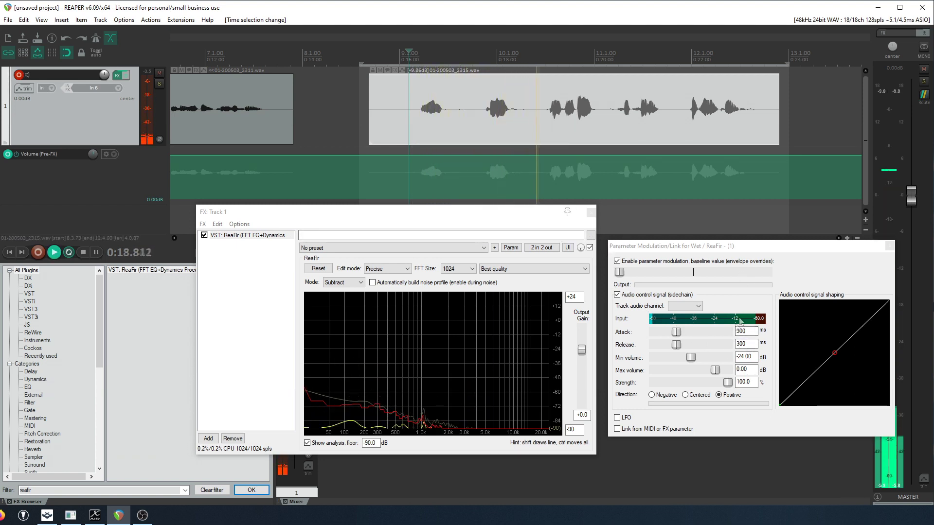
{"action": "key", "text": "space"}
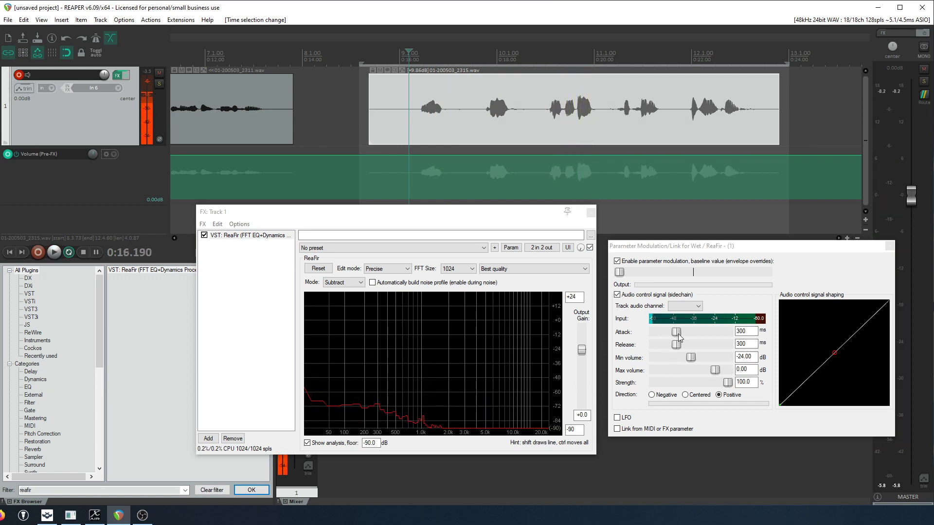
Set the sidechain's track audio channels to 1+2 and check it on playback.
{"action": "left_click", "coordinate": [677, 307]}
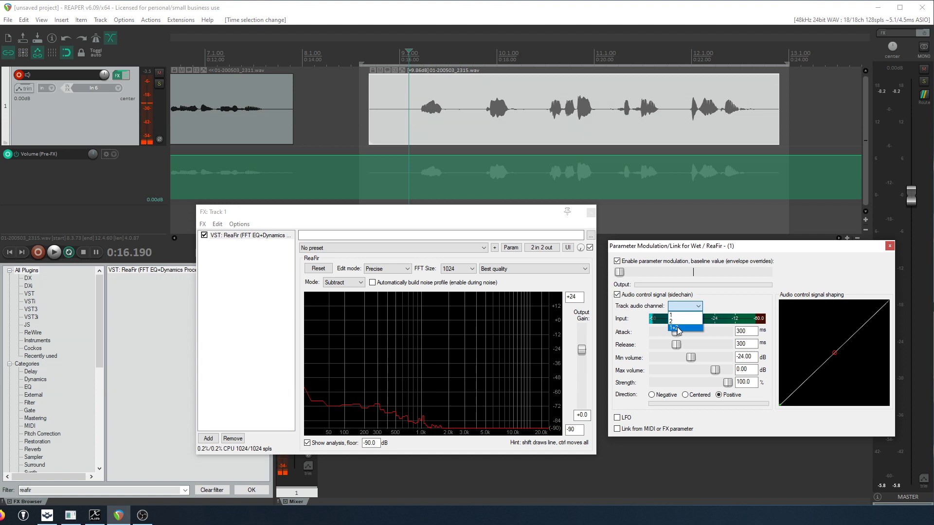
{"action": "left_click", "coordinate": [676, 329]}
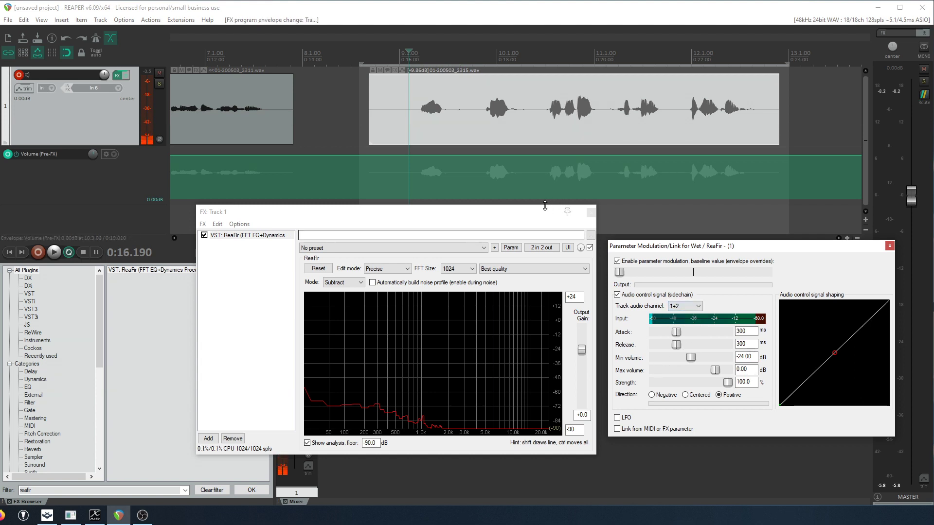
{"action": "key", "text": "space"}
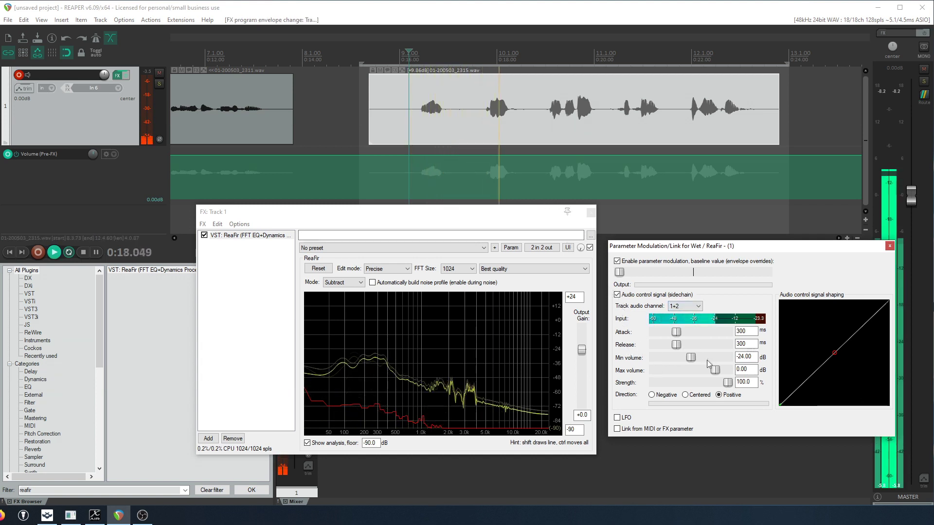
{"action": "key", "text": "space"}
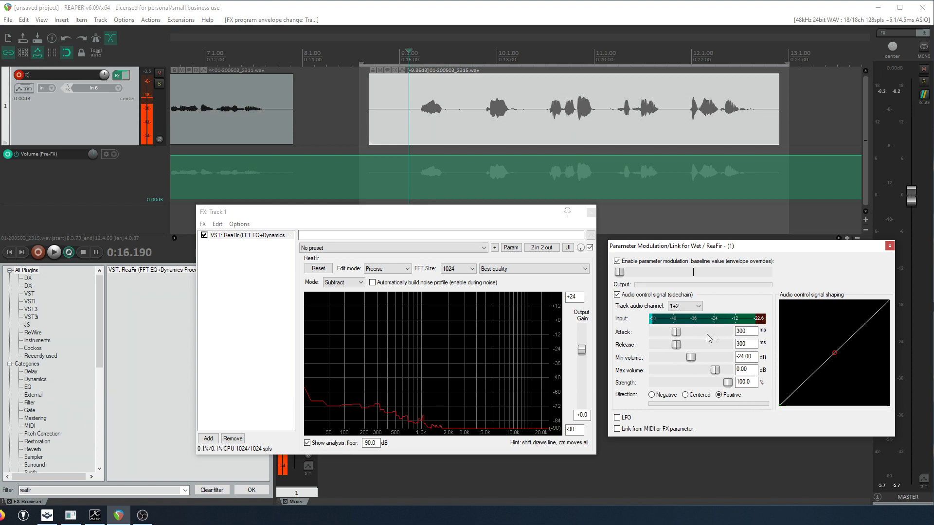
Shorten the Wet modulation attack from 300 ms to about 15 ms.
{"action": "double_click", "coordinate": [739, 331]}
{"action": "left_click", "coordinate": [740, 331]}
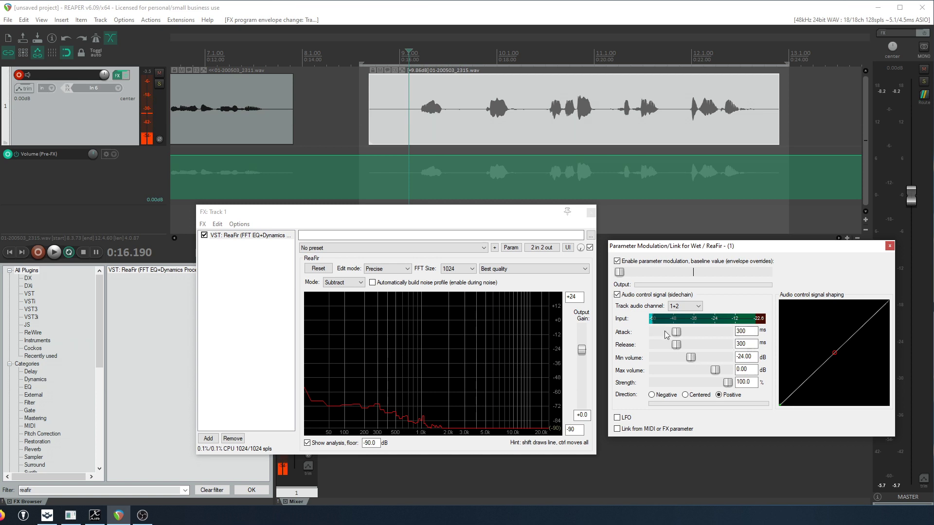
{"action": "left_click_drag", "start_coordinate": [676, 332], "coordinate": [649, 331]}
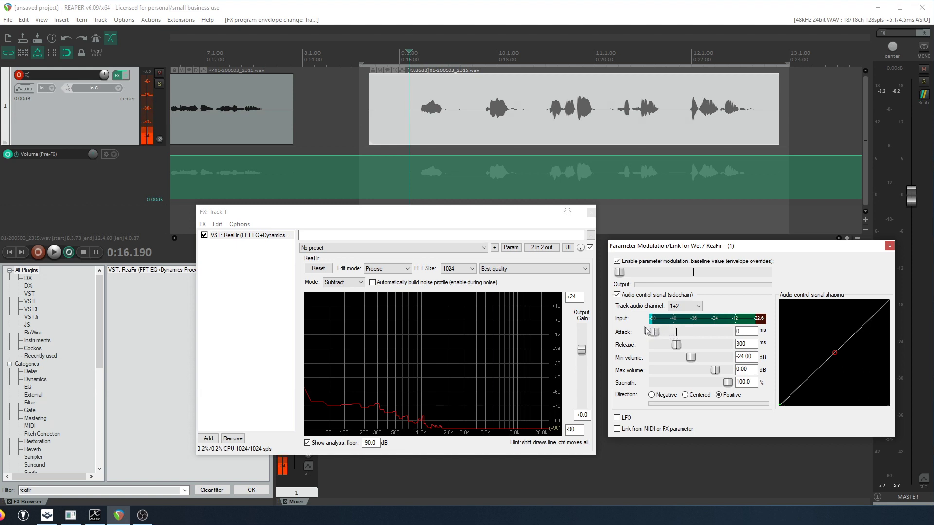
Set the Wet modulation attack to 10 ms.
{"action": "double_click", "coordinate": [737, 331]}
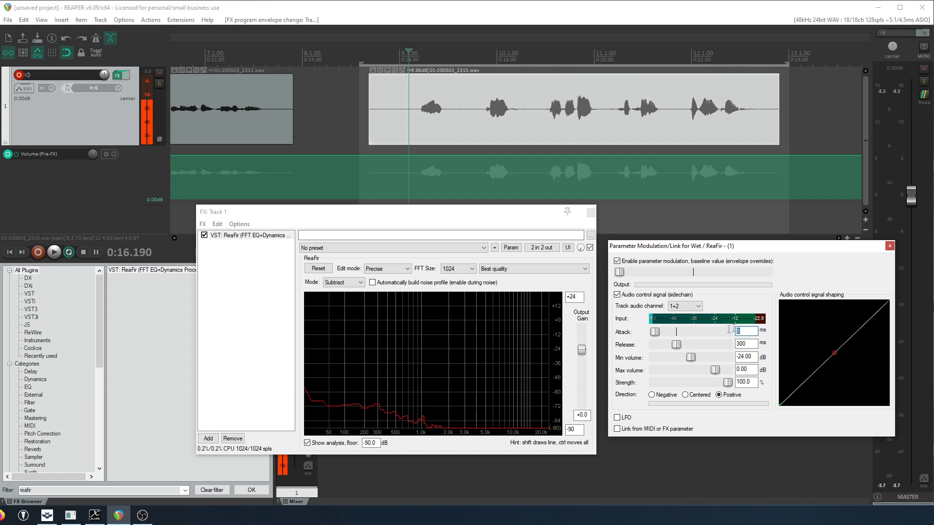
{"action": "type", "text": "20"}
{"action": "key", "text": "BackSpace"}
{"action": "key", "text": "BackSpace"}
{"action": "type", "text": "10"}
Set release to 100 ms, direction Negative, and push the Wet baseline to maximum.
{"action": "left_click_drag", "start_coordinate": [676, 346], "coordinate": [661, 348]}
{"action": "type", "text": "100"}
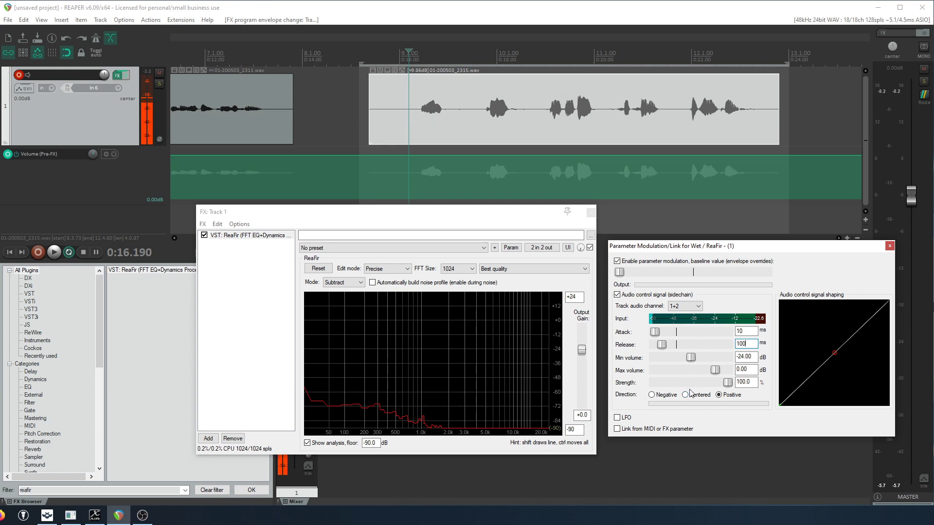
{"action": "left_click", "coordinate": [651, 396]}
{"action": "left_click_drag", "start_coordinate": [624, 275], "coordinate": [787, 289]}
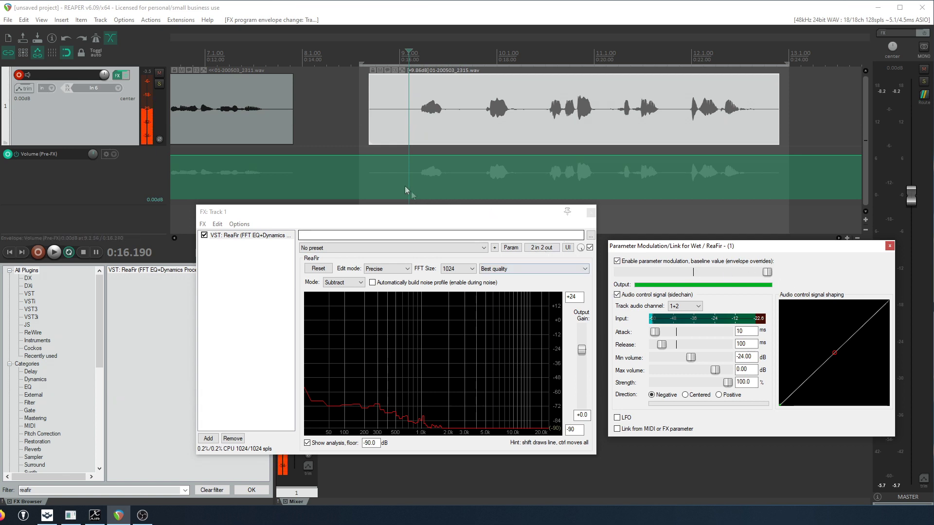
Play the voice item from just before the speech to hear the modulated ReaFir, then stop.
{"action": "left_click", "coordinate": [371, 147]}
{"action": "key", "text": "space"}
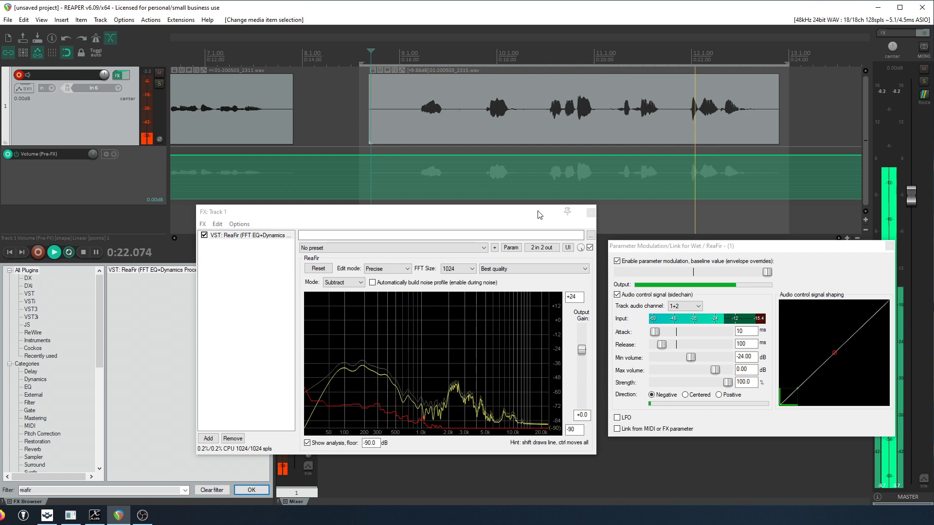
{"action": "key", "text": "space"}
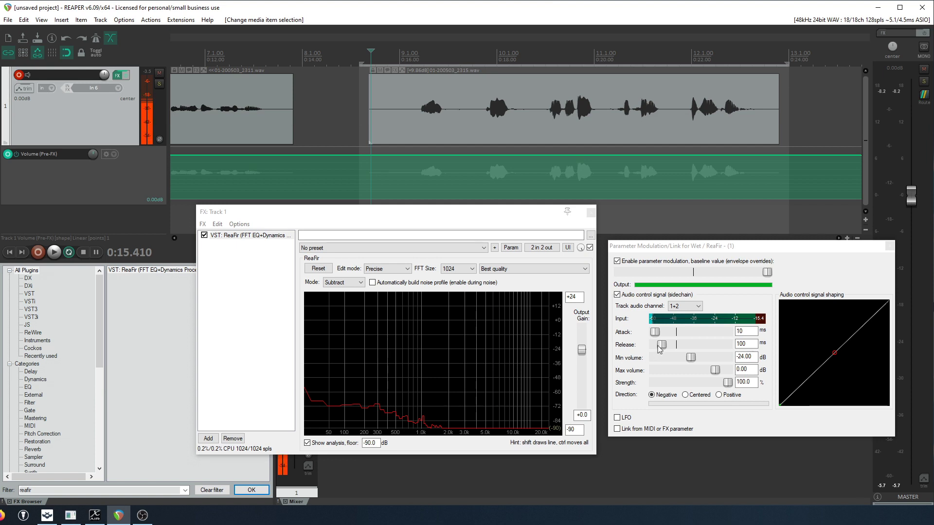
Lengthen release to 239 ms and drop minimum volume to -49.27 dB while auditioning the speech.
{"action": "left_click_drag", "start_coordinate": [658, 346], "coordinate": [676, 344]}
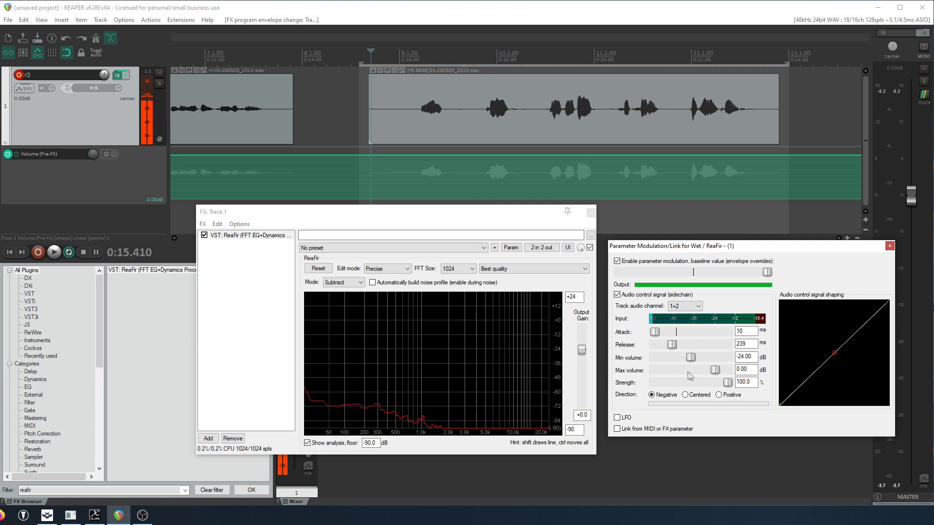
{"action": "left_click", "coordinate": [376, 147]}
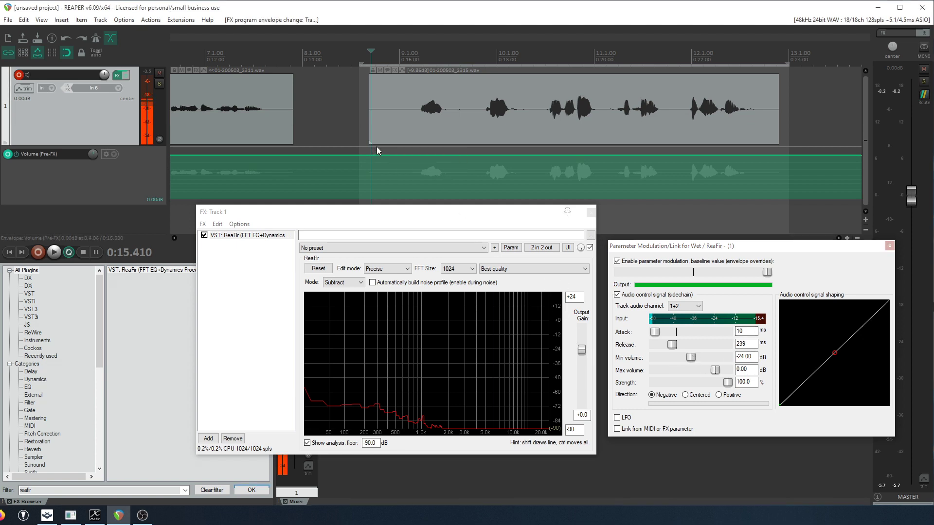
{"action": "left_click", "coordinate": [377, 147]}
{"action": "key", "text": "space"}
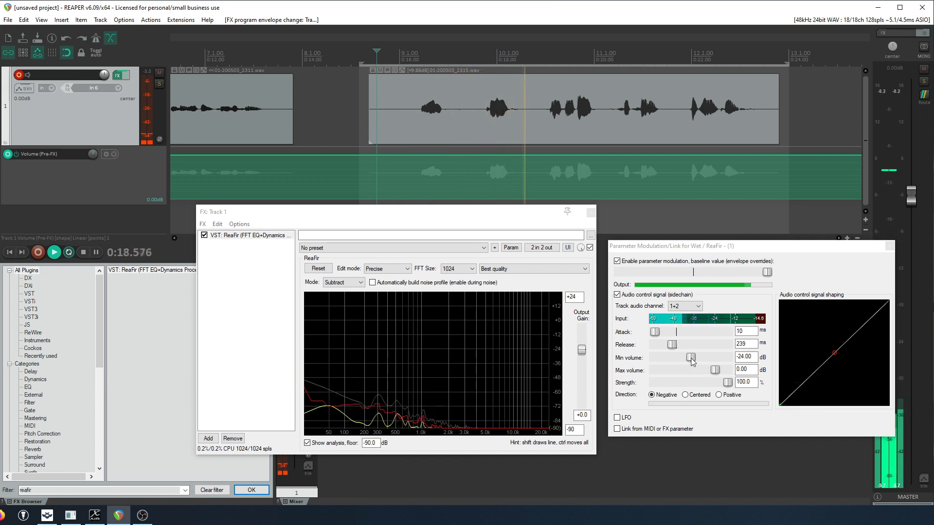
{"action": "left_click_drag", "start_coordinate": [691, 358], "coordinate": [658, 362]}
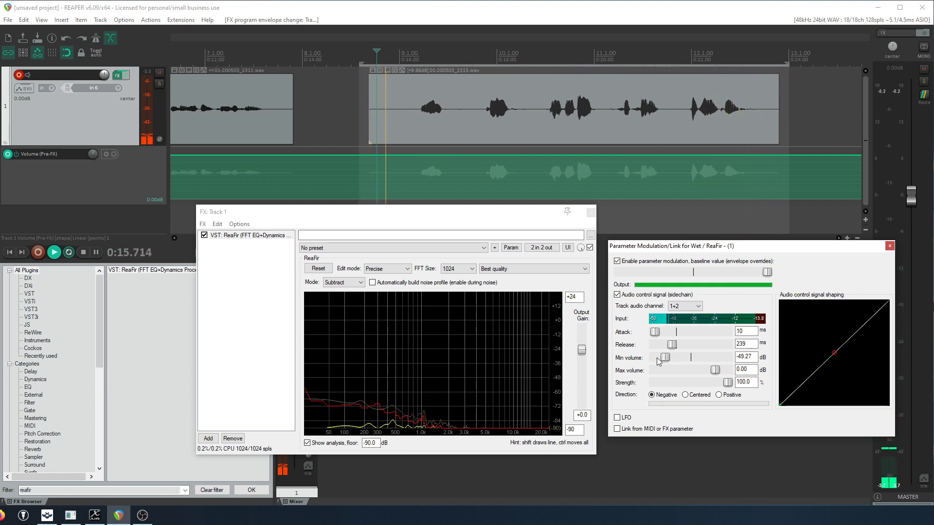
{"action": "key", "text": "space"}
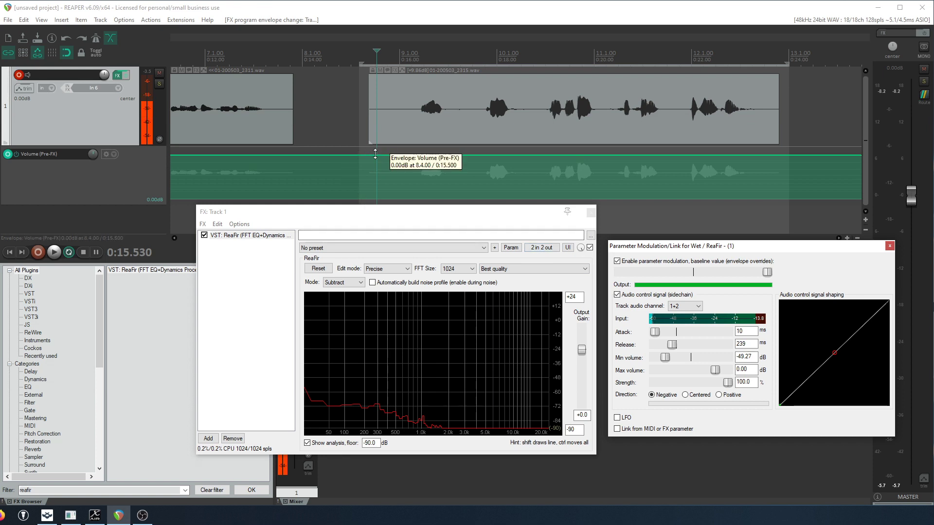
{"action": "key", "text": "space"}
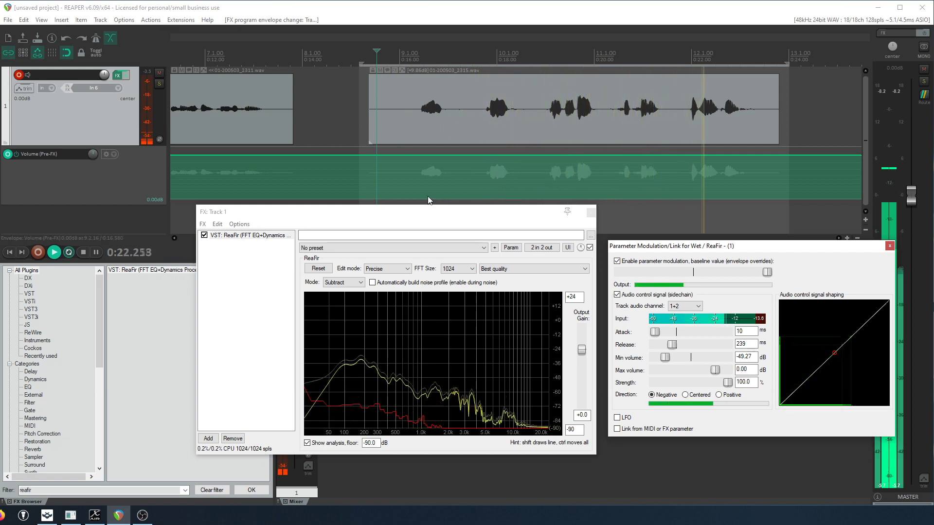
{"action": "key", "text": "space"}
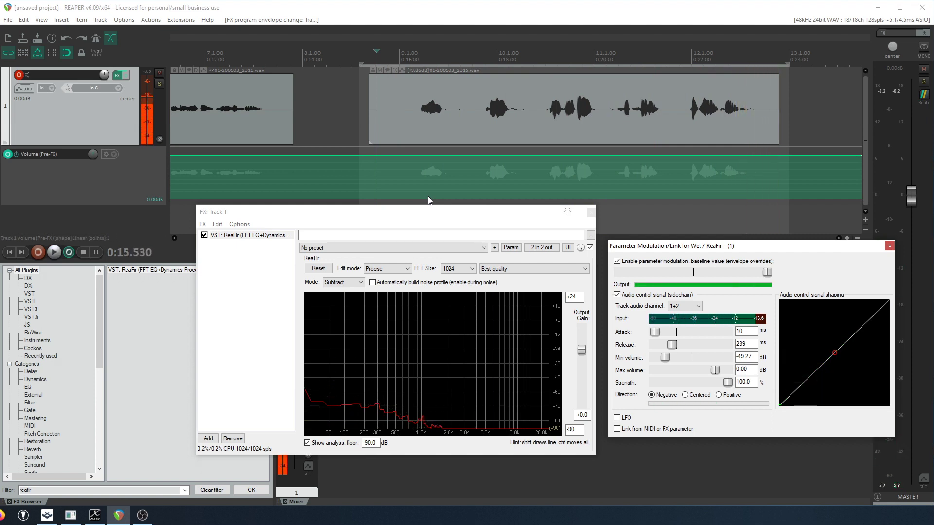